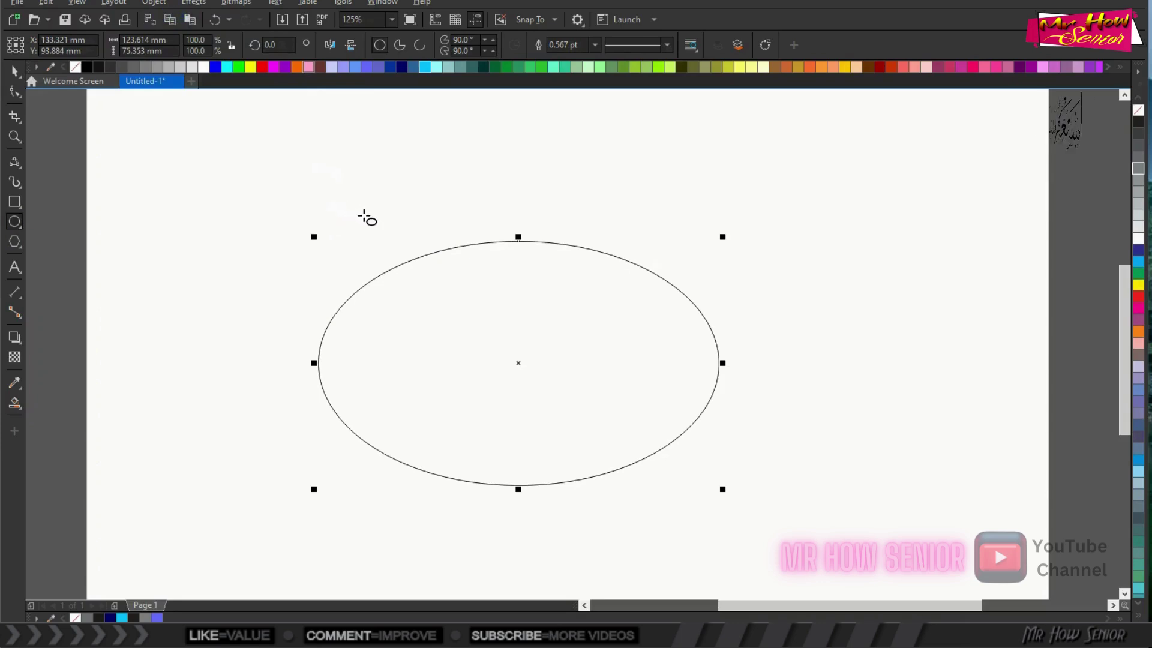
# Step: Create a concentric copy of the ellipse scaled to 73%, about 90 × 55 mm, and deselect it
pyautogui.press('shift')
pyautogui.moveTo(314, 239); pyautogui.dragTo(359, 272)
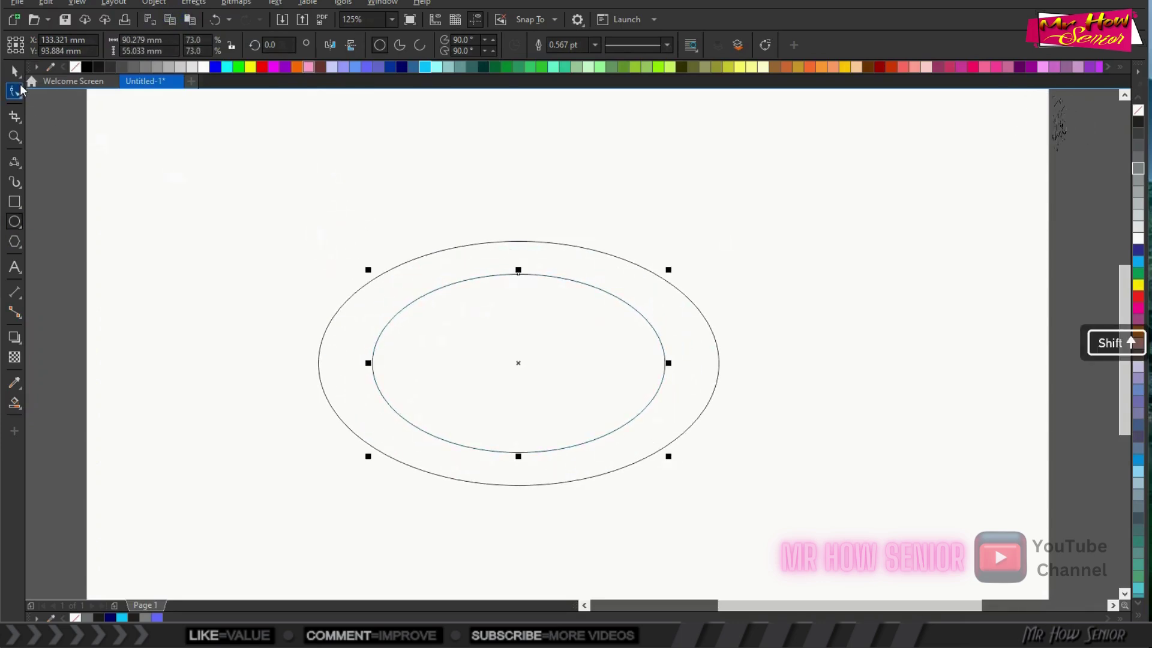
pyautogui.click(14, 70)
pyautogui.click(144, 156)
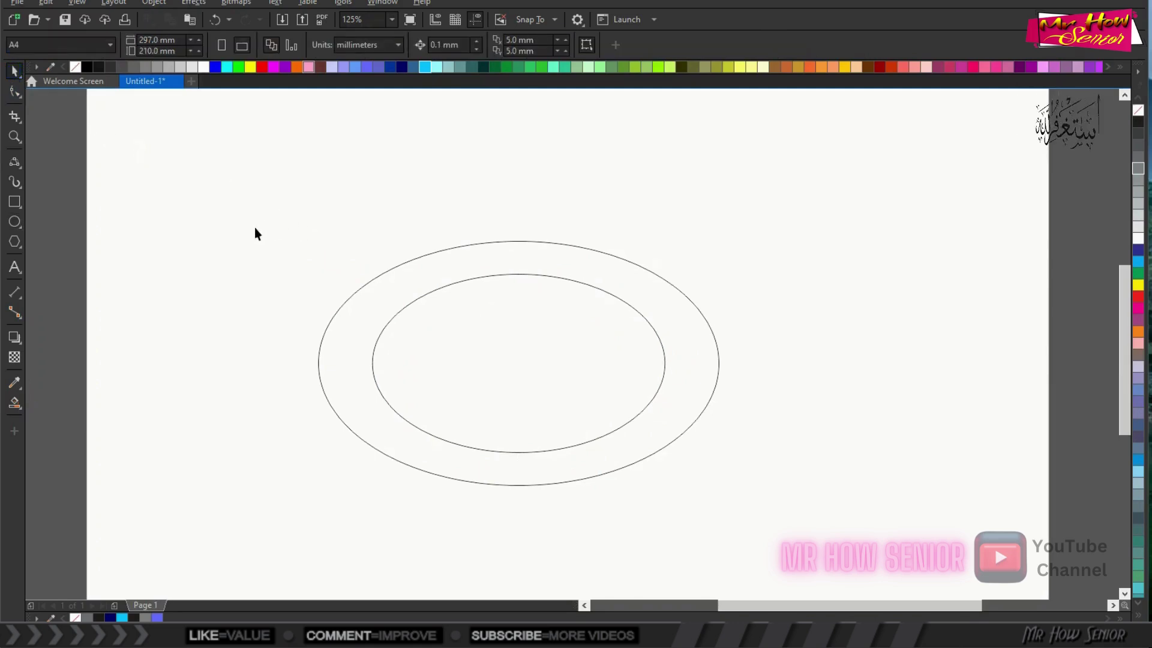
# Step: Select both ellipses and place a duplicate of the pair about 10 mm above the originals
pyautogui.moveTo(246, 240); pyautogui.dragTo(744, 476)
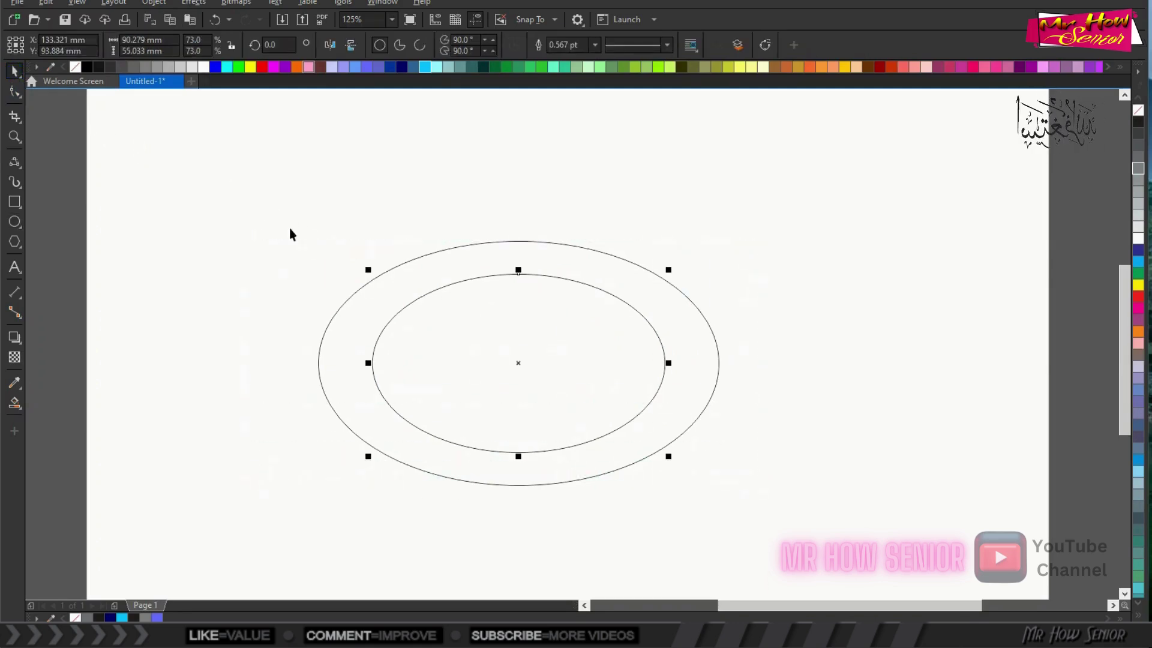
pyautogui.moveTo(247, 226); pyautogui.dragTo(768, 521)
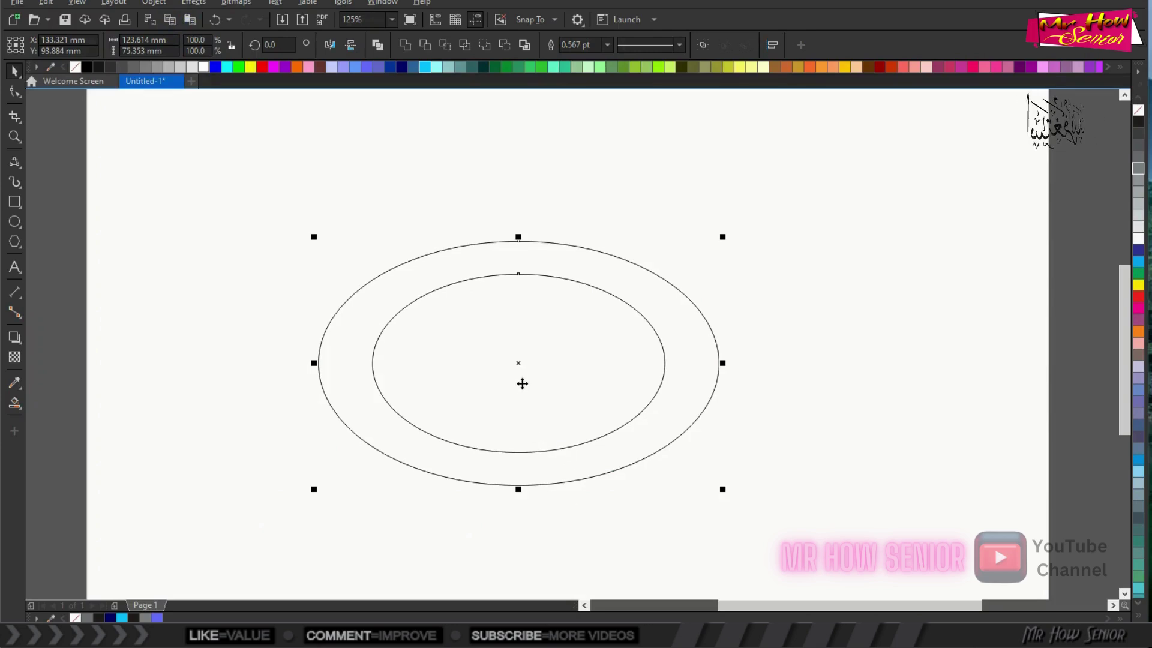
pyautogui.click(15, 403)
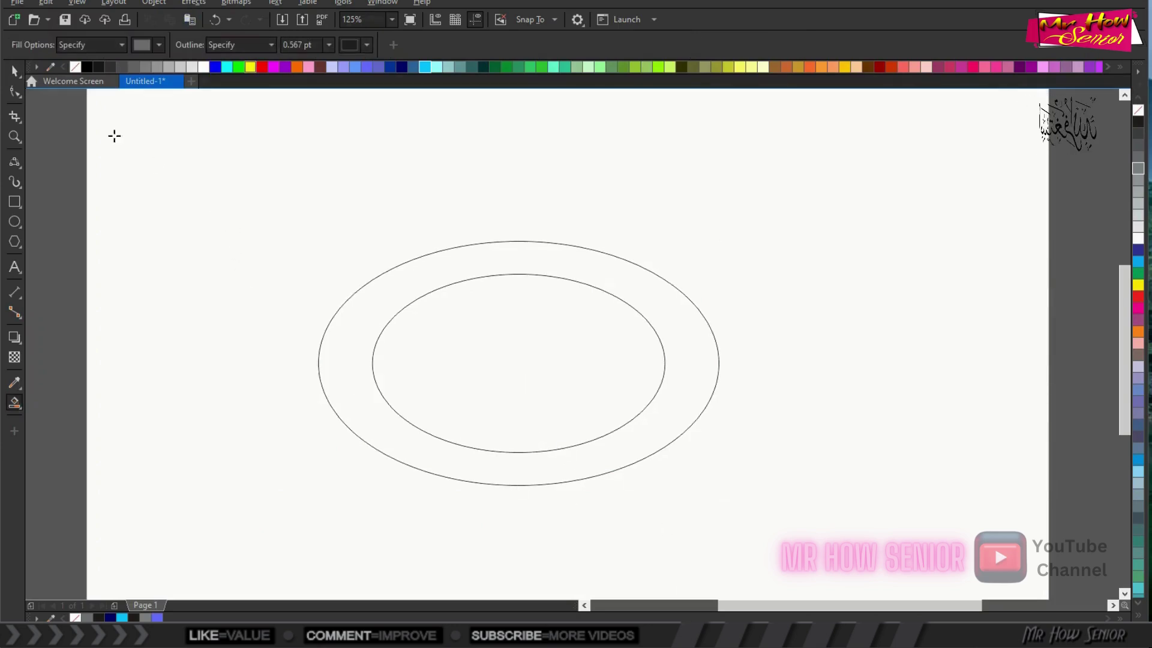
pyautogui.click(14, 71)
pyautogui.moveTo(260, 202); pyautogui.dragTo(744, 526)
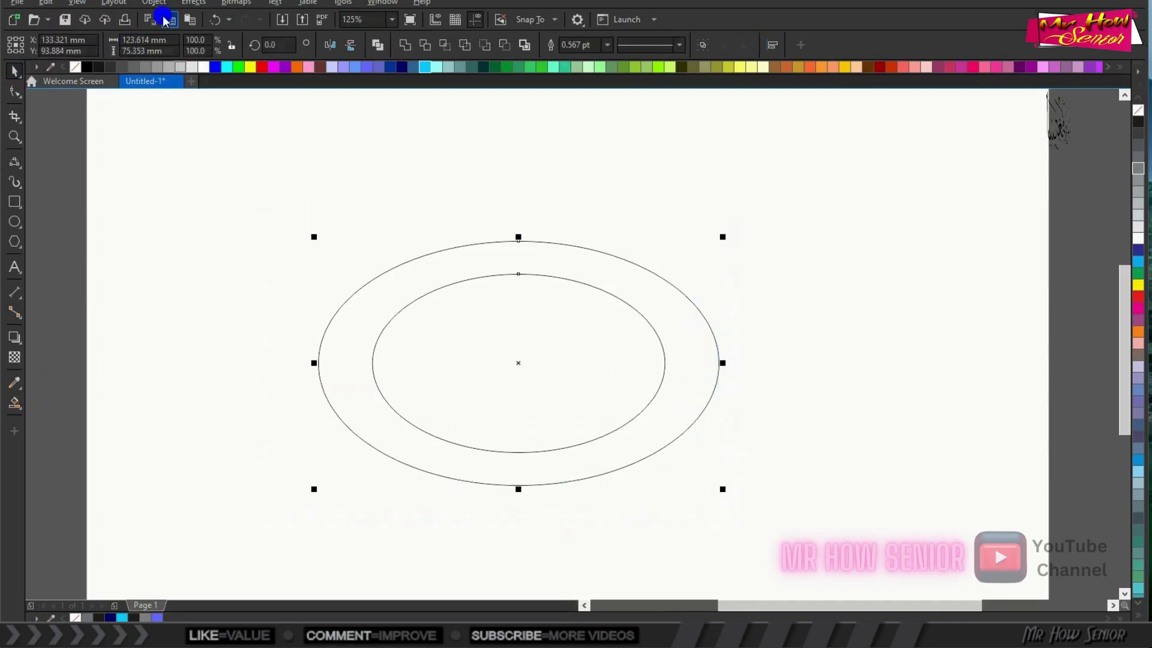
pyautogui.click(276, 45)
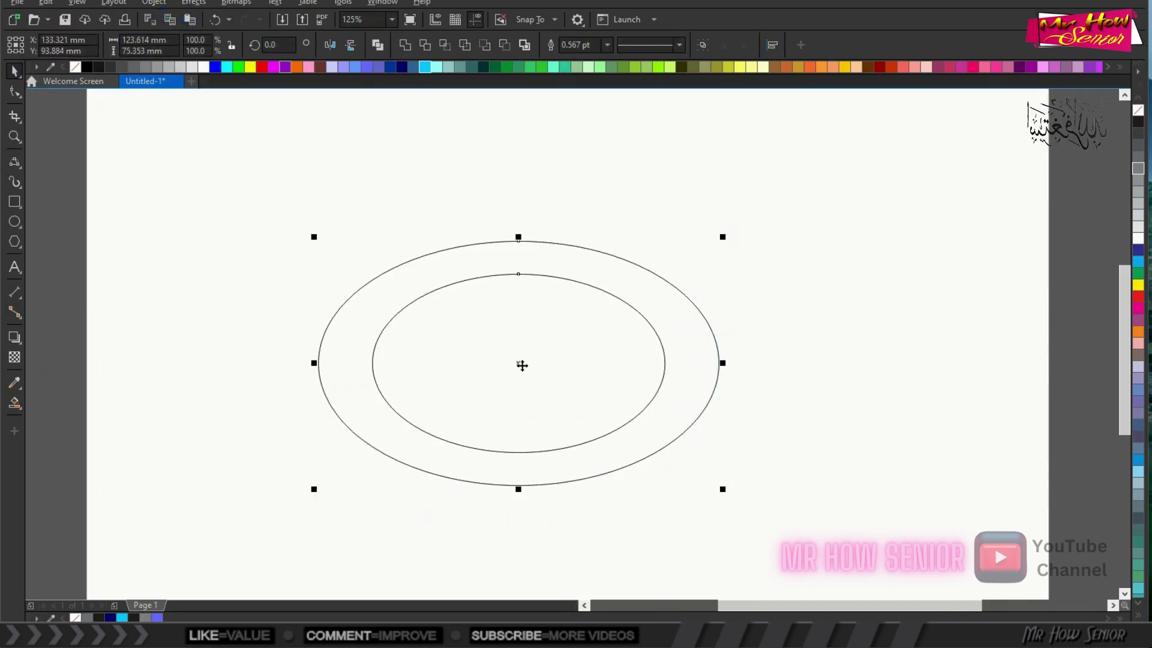
pyautogui.moveTo(522, 365); pyautogui.dragTo(517, 330)
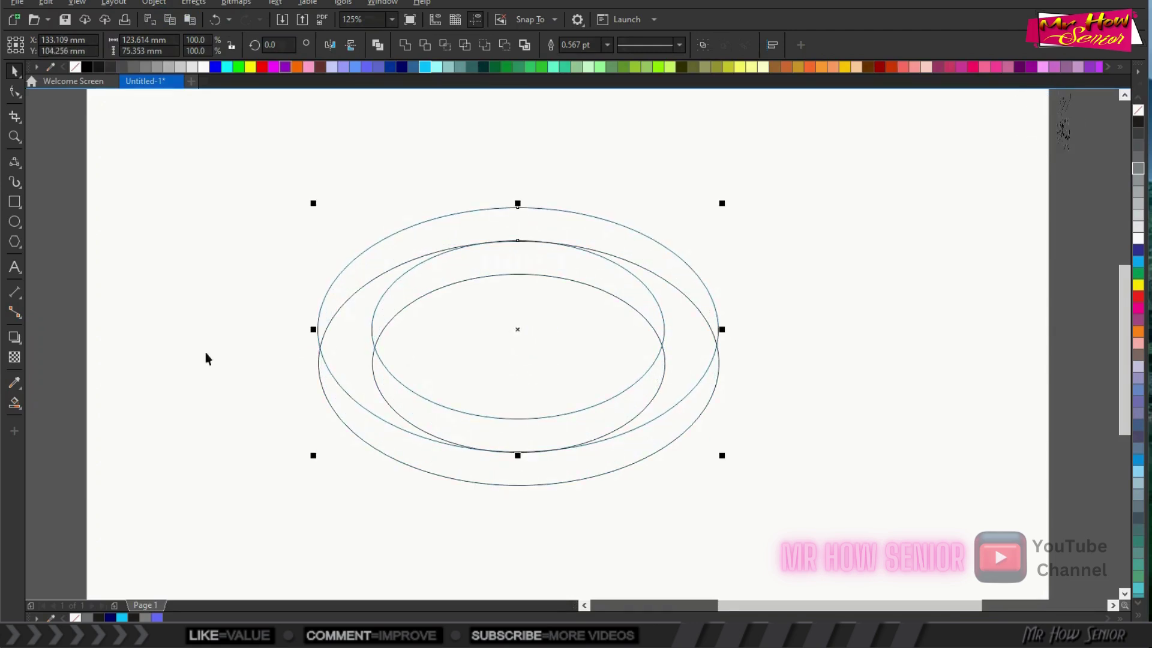
# Step: Smart Fill all regions between the overlapping ellipses with grey, leaving the central opening empty
pyautogui.click(14, 403)
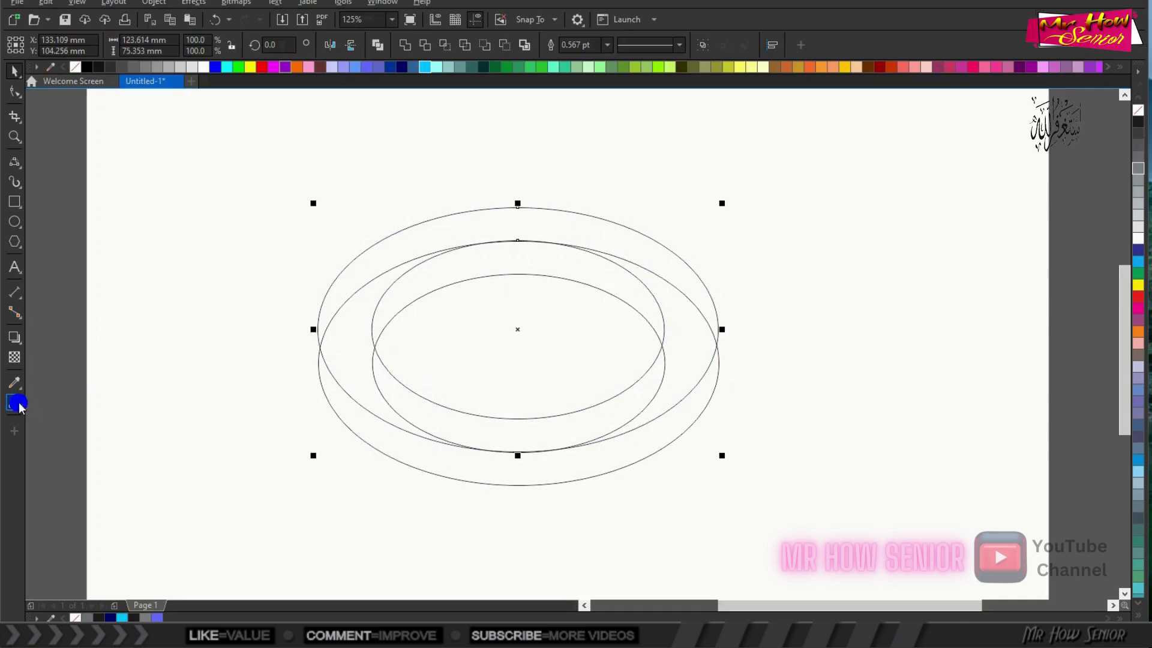
pyautogui.click(480, 267)
pyautogui.click(672, 337)
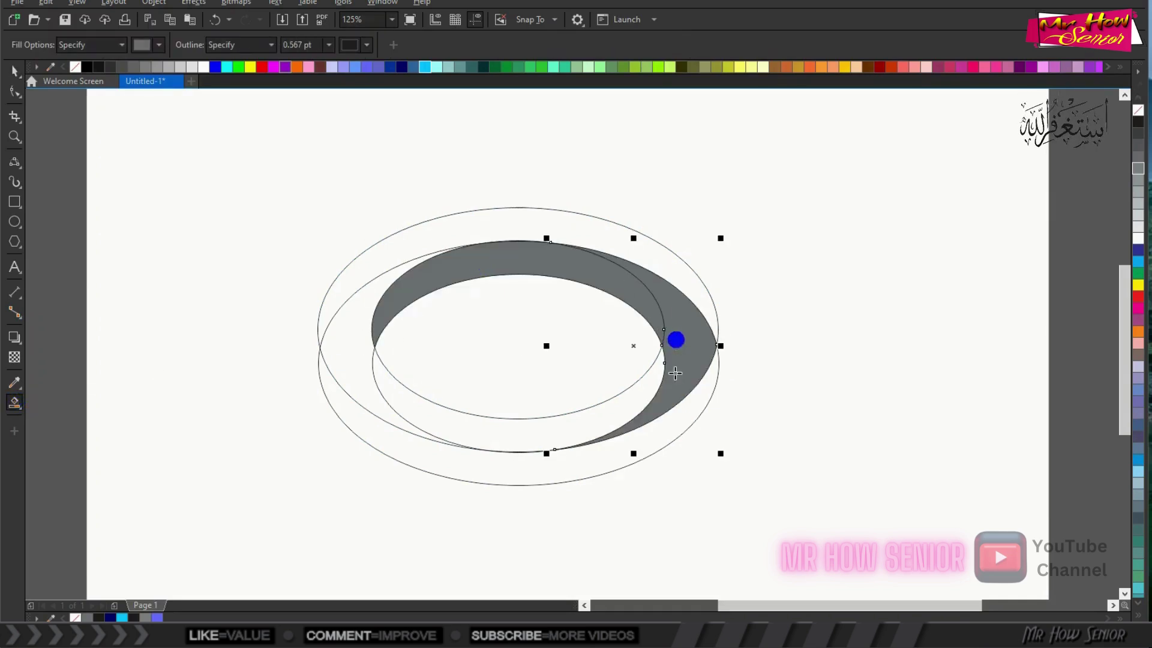
pyautogui.click(600, 467)
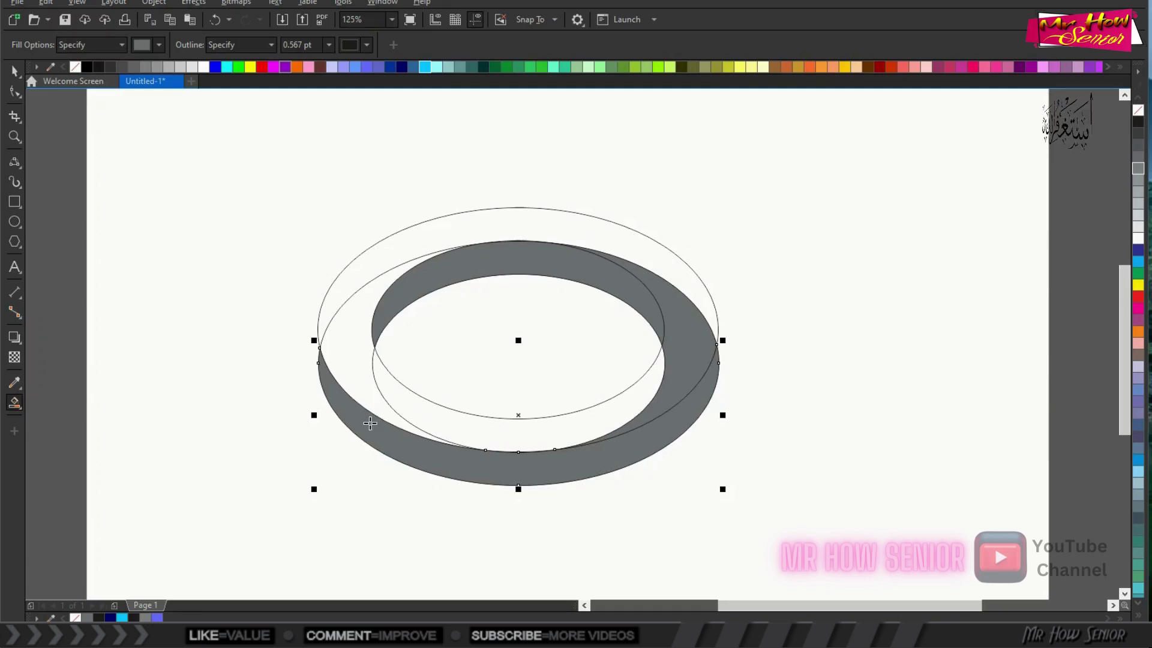
pyautogui.click(435, 414)
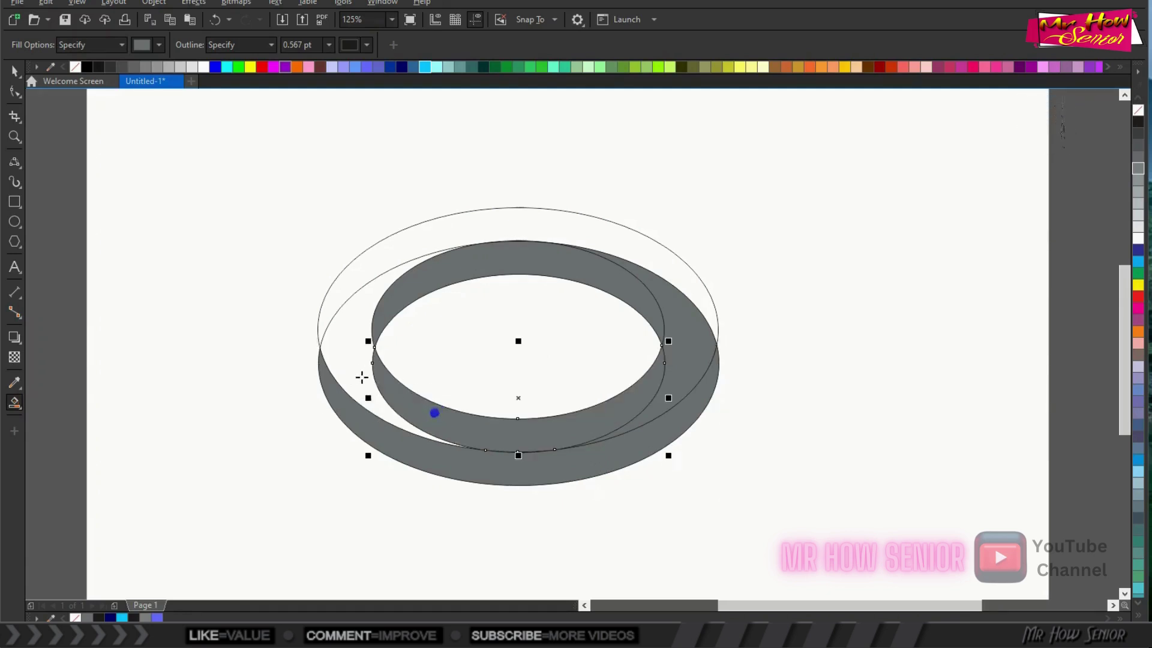
pyautogui.click(358, 376)
pyautogui.click(474, 231)
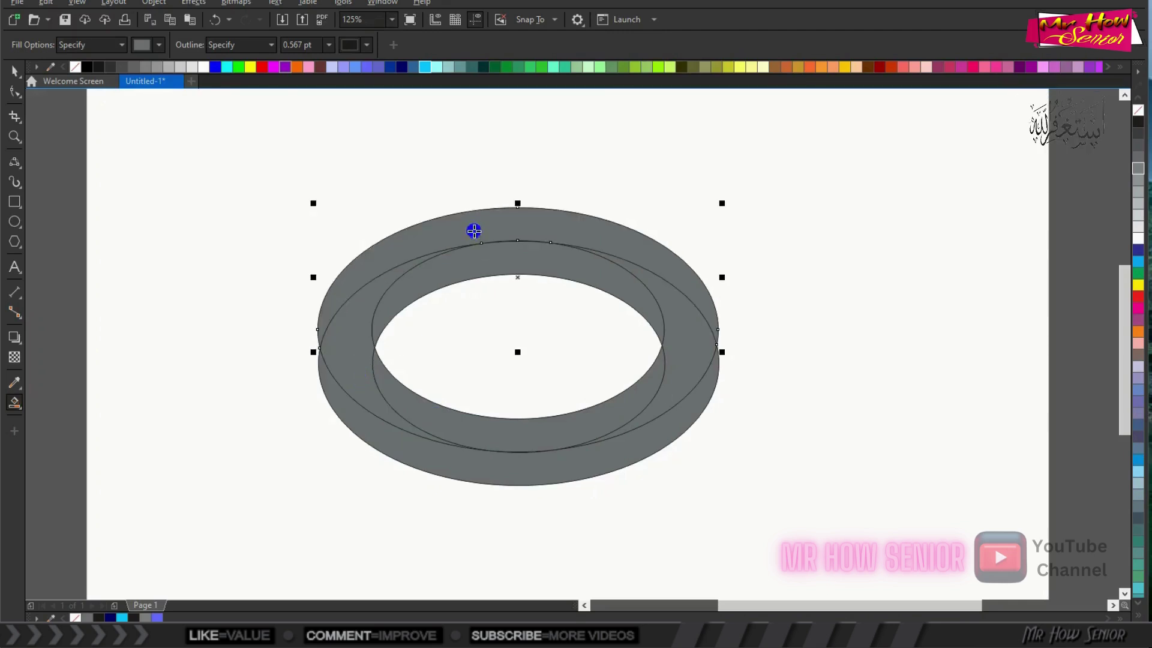
pyautogui.press('space')
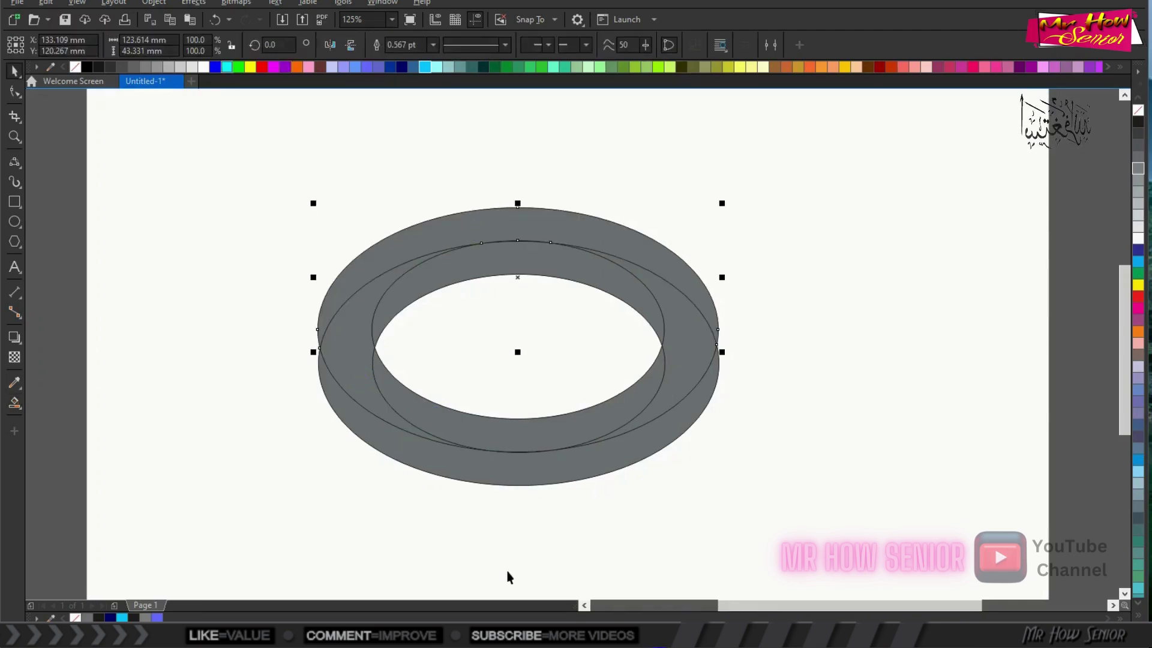
pyautogui.click(469, 538)
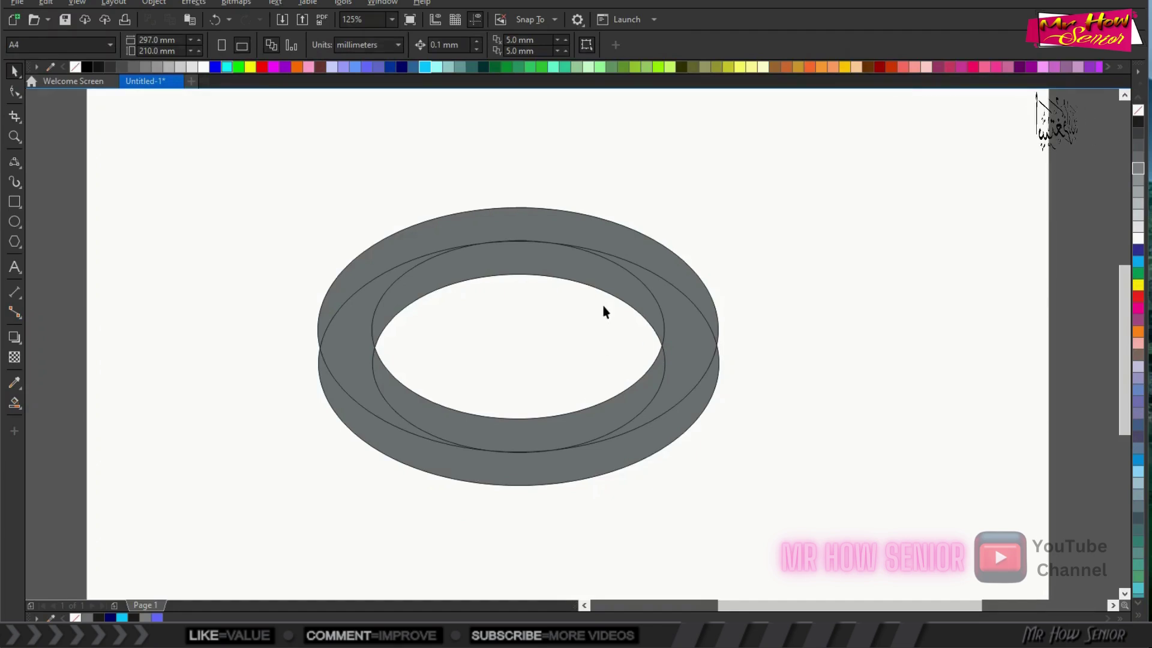
# Step: Select the upper inner strip, the right-hand segment and the lower outer strip, and move them together away to the lower right
pyautogui.click(599, 276)
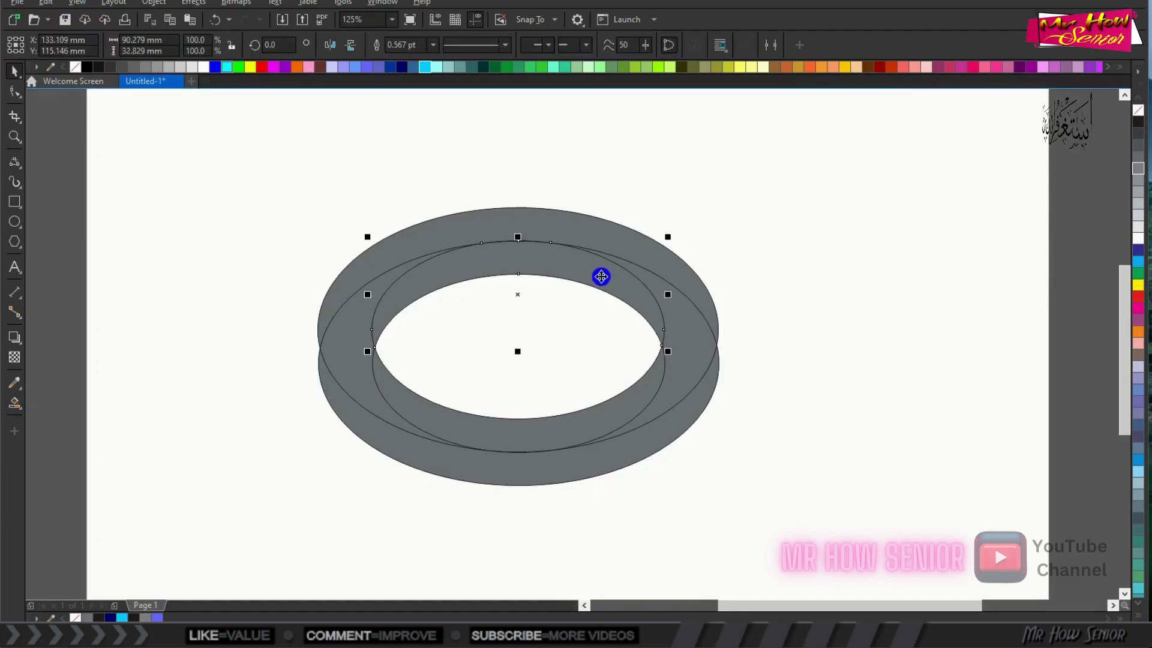
pyautogui.keyDown('shift'); pyautogui.click(686, 317); pyautogui.keyUp('shift')
pyautogui.keyDown('shift'); pyautogui.click(491, 477); pyautogui.keyUp('shift')
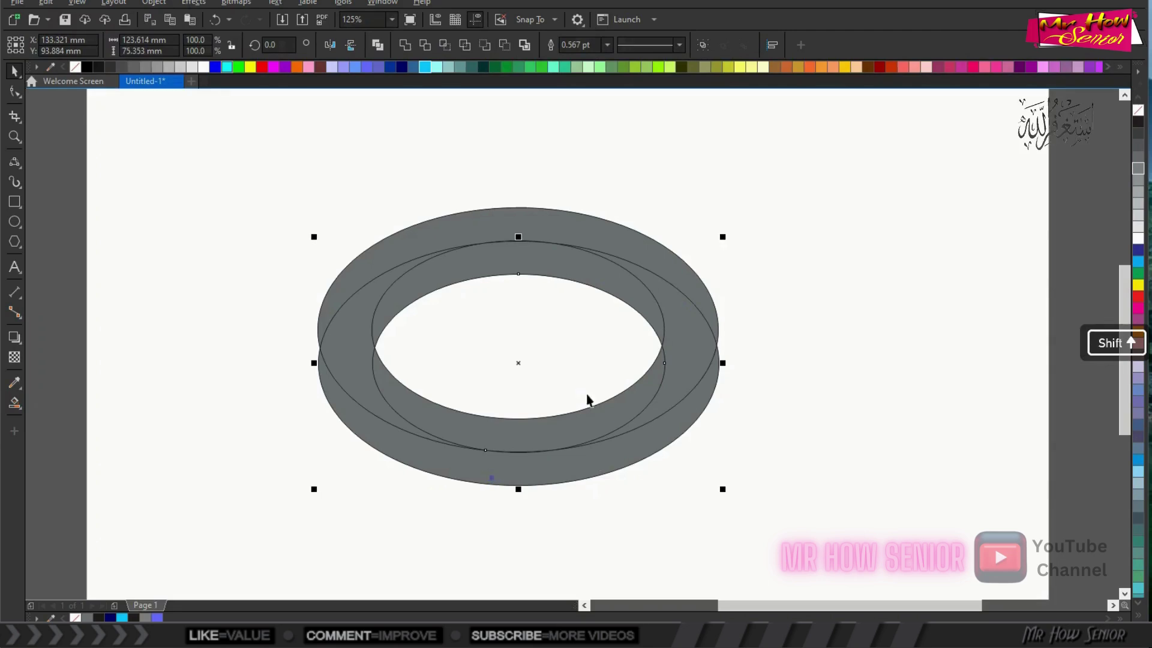
pyautogui.moveTo(527, 363); pyautogui.dragTo(909, 446)
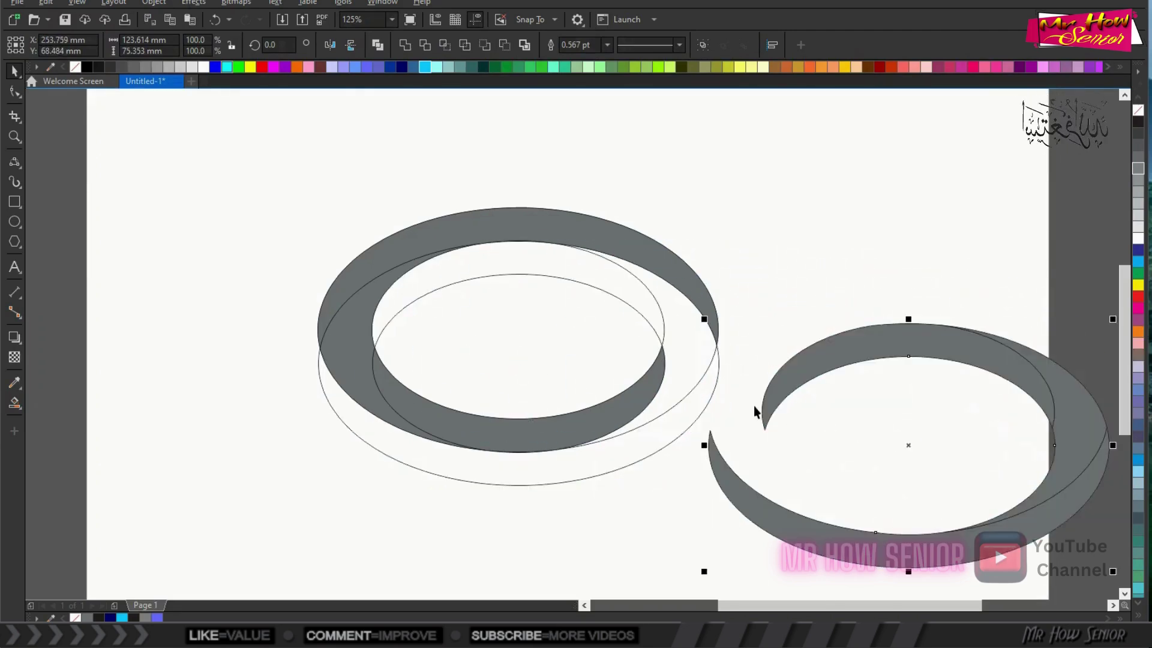
pyautogui.click(258, 204)
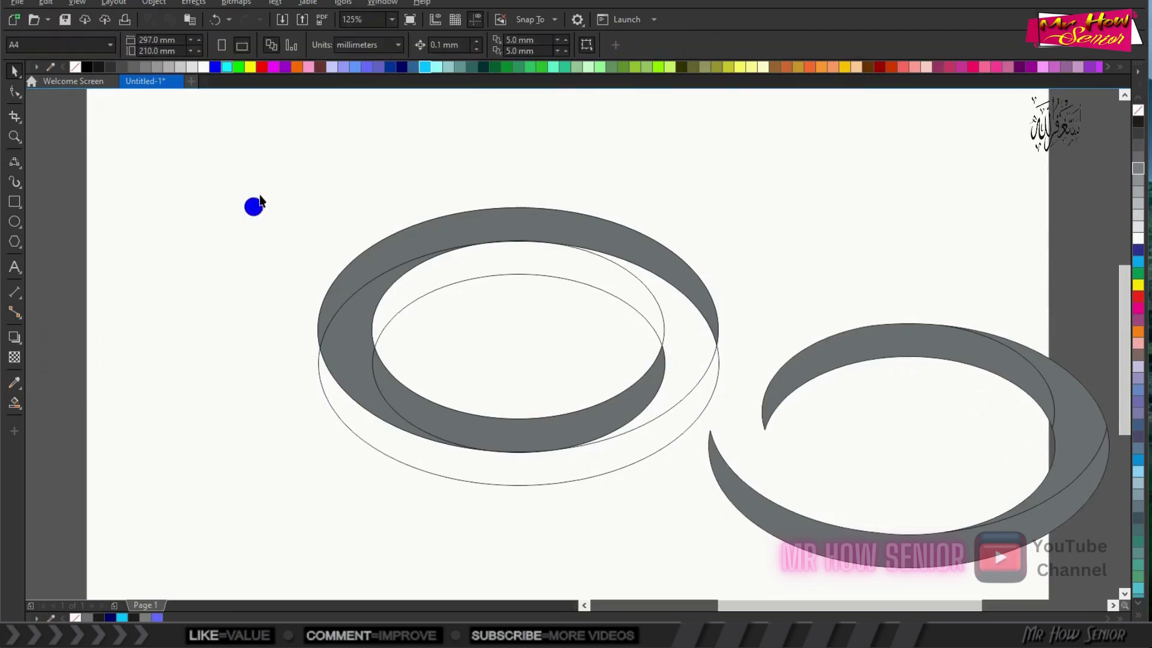
# Step: Move the remaining grey pieces to the upper left of the page and delete the original ellipse outlines
pyautogui.moveTo(318, 201); pyautogui.dragTo(731, 458)
pyautogui.moveTo(519, 329); pyautogui.dragTo(335, 250)
pyautogui.click(552, 434)
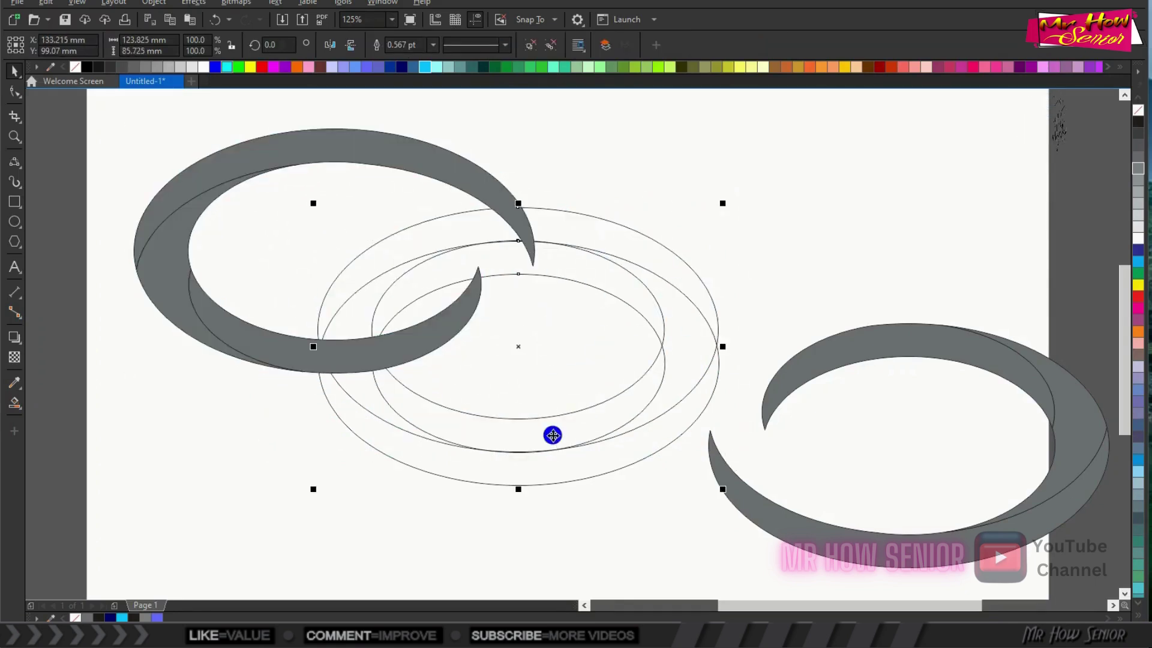
pyautogui.press('Delete')
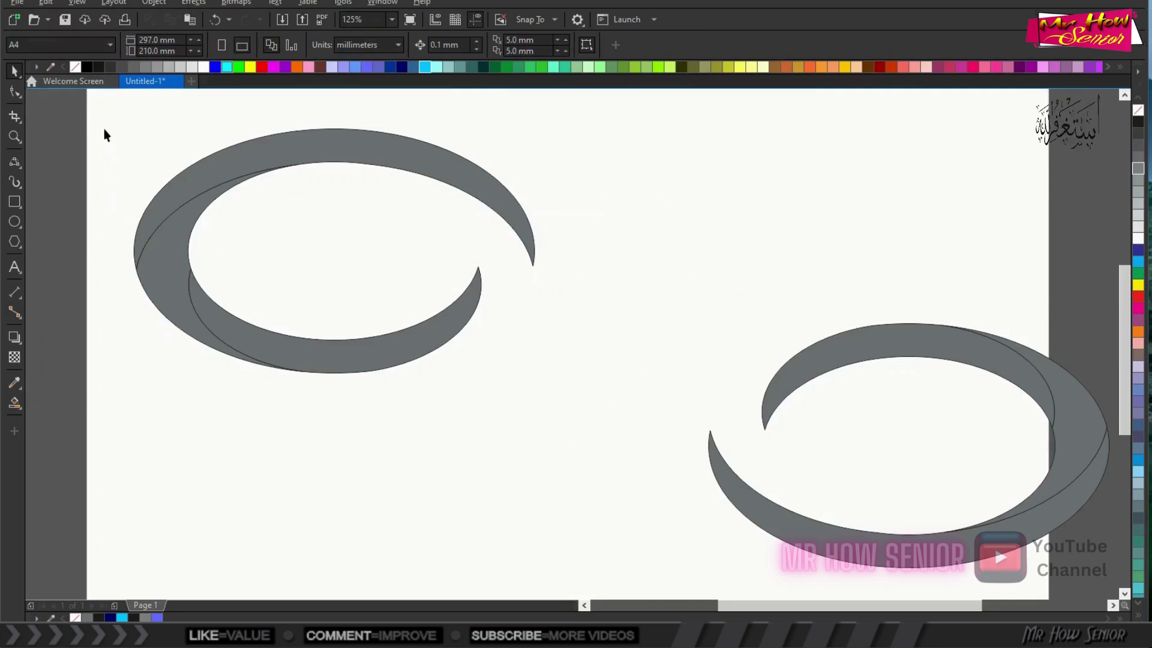
# Step: Weld each of the two groups of grey pieces into a single crescent shape
pyautogui.moveTo(104, 118); pyautogui.dragTo(576, 399)
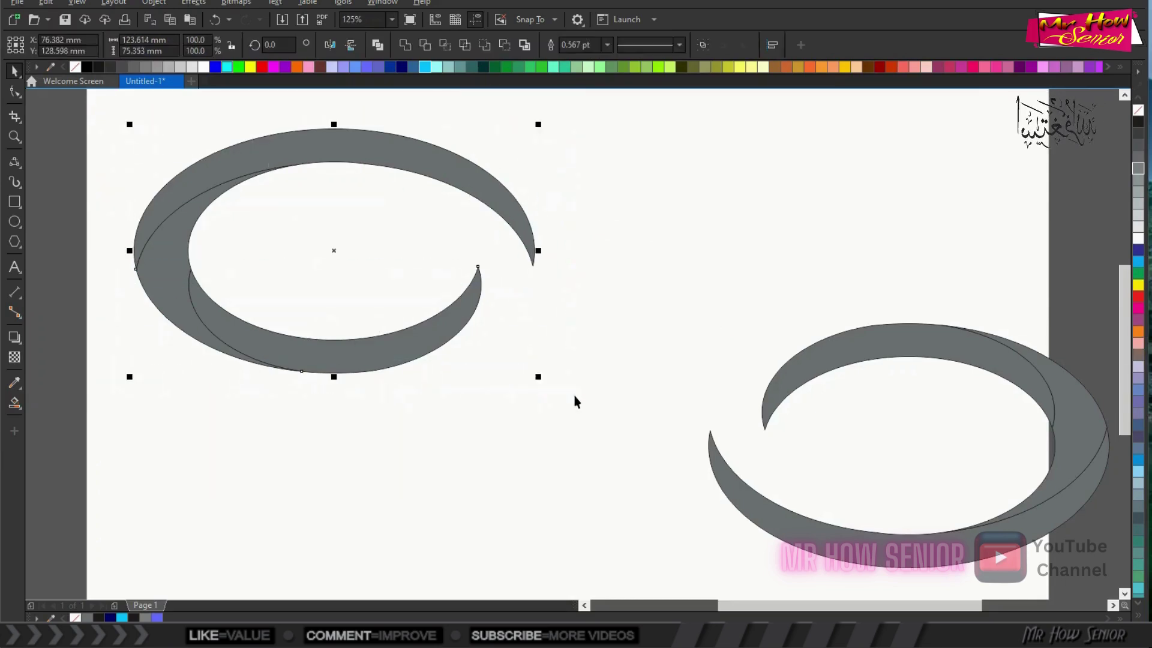
pyautogui.click(405, 45)
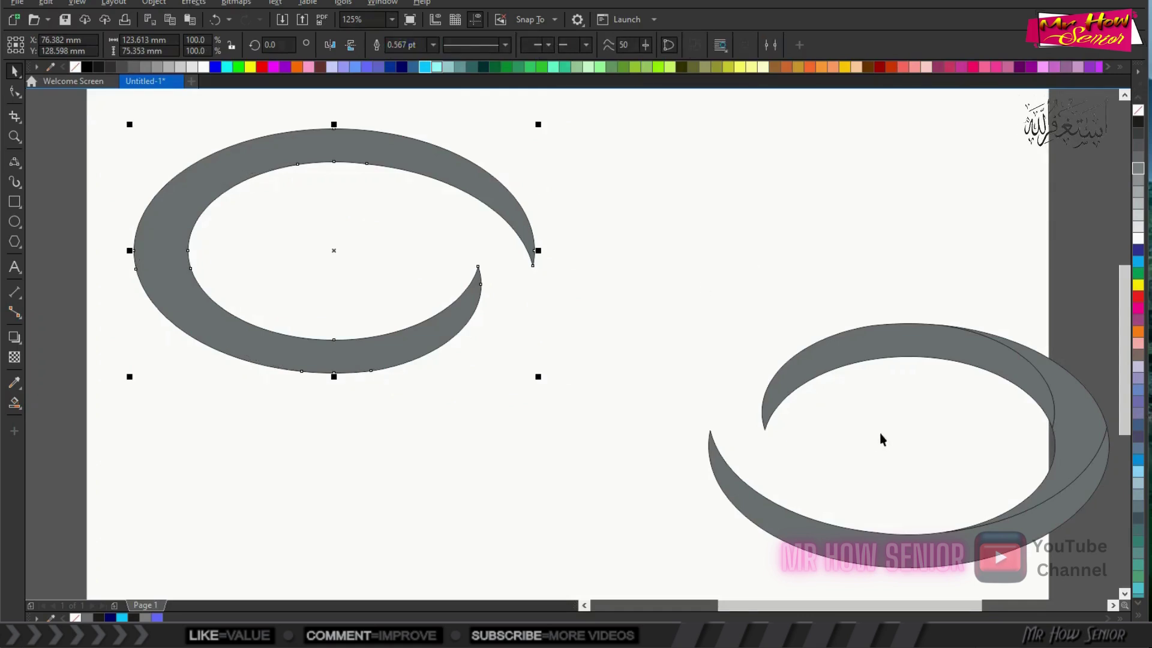
pyautogui.moveTo(1111, 564); pyautogui.dragTo(648, 297)
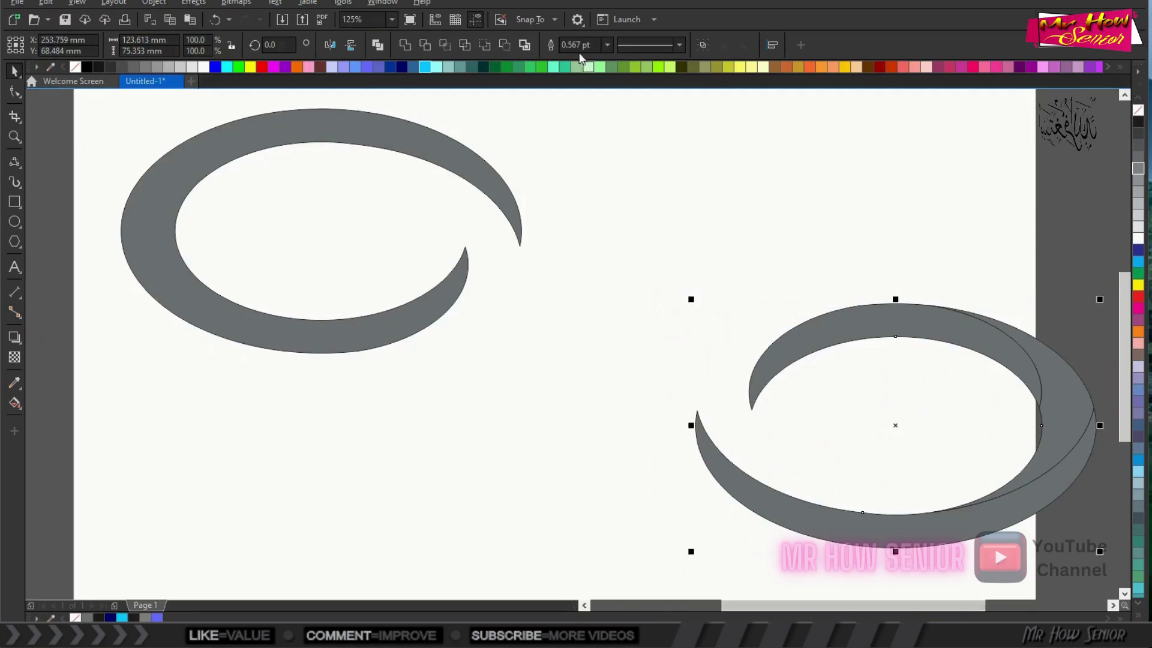
pyautogui.click(405, 44)
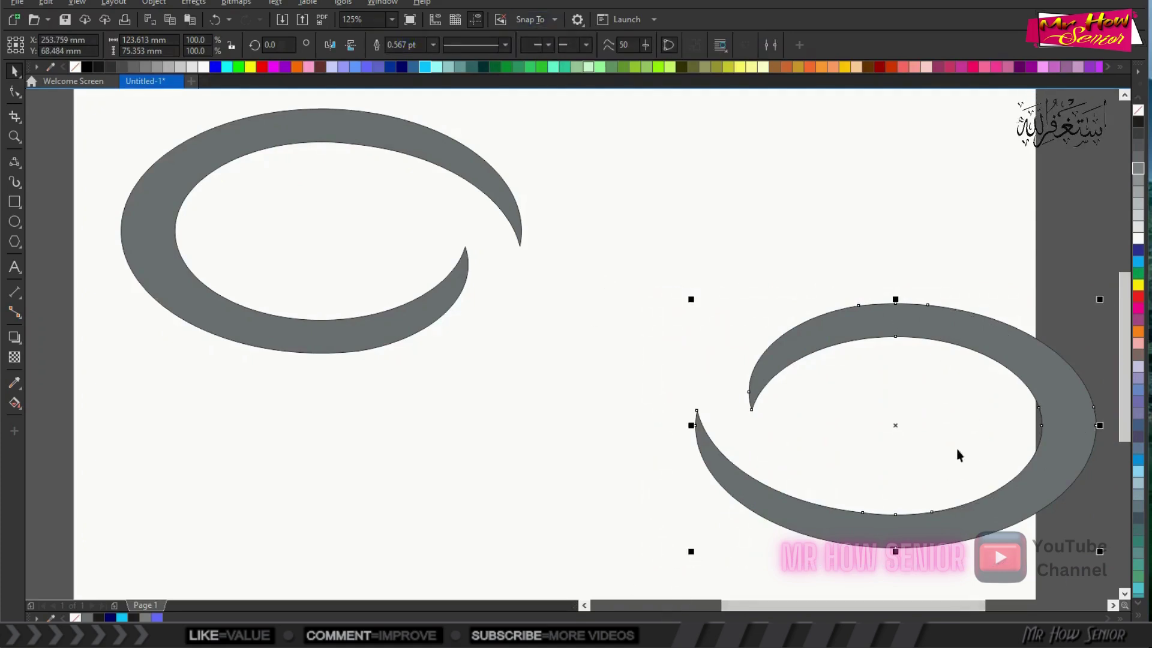
# Step: Bring the two crescents together near the middle of the page so they interlock as one ring
pyautogui.click(231, 333)
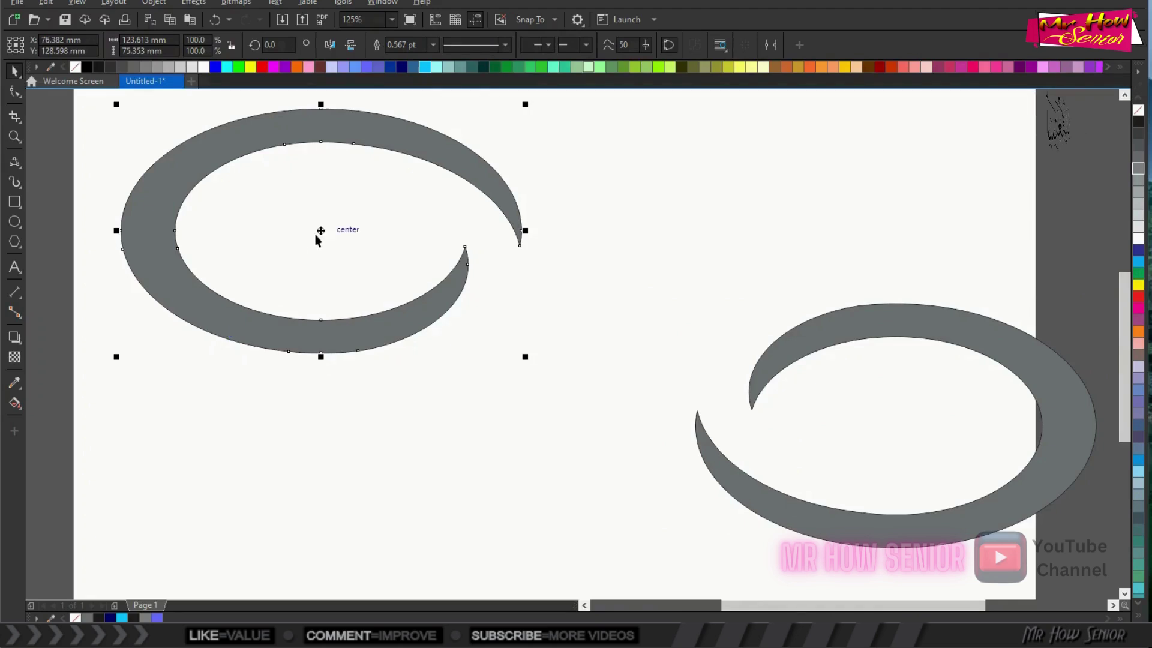
pyautogui.moveTo(318, 240); pyautogui.dragTo(439, 334)
pyautogui.click(773, 371)
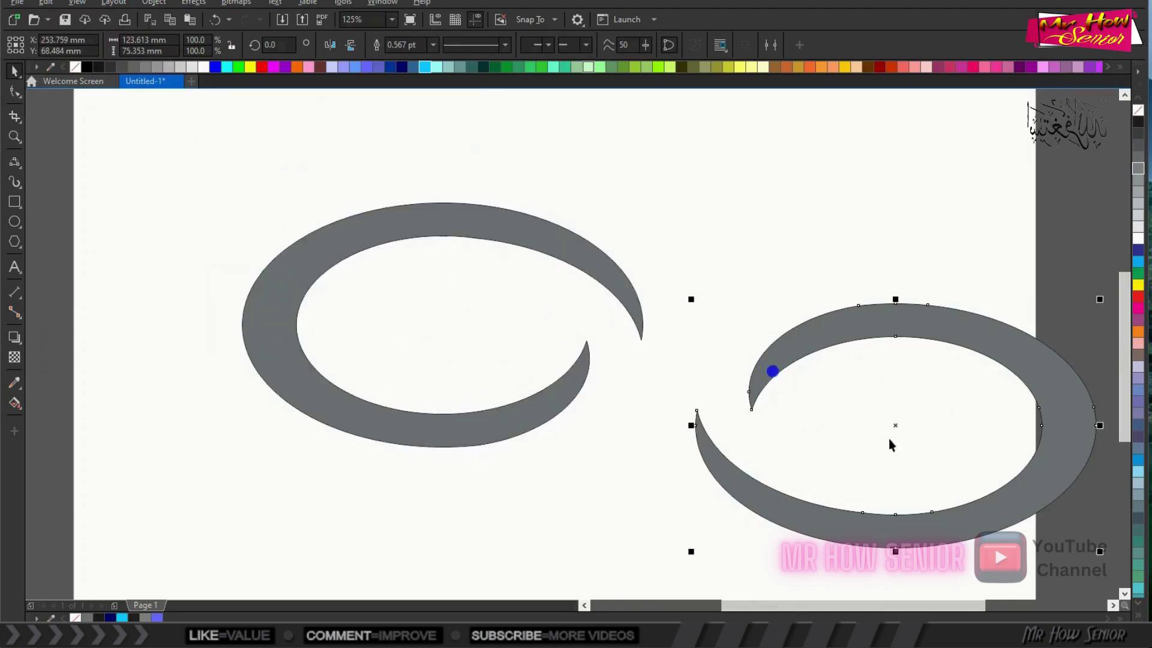
pyautogui.moveTo(895, 427); pyautogui.dragTo(446, 360)
# Step: Nudge the lower crescent 0.4 mm left and 0.5 mm up to align its edges with the other crescent
pyautogui.press('Left')
pyautogui.press('Left')
pyautogui.press('Up')
pyautogui.press('Up')
pyautogui.press('Up')
pyautogui.press('Up')
pyautogui.press('Up')
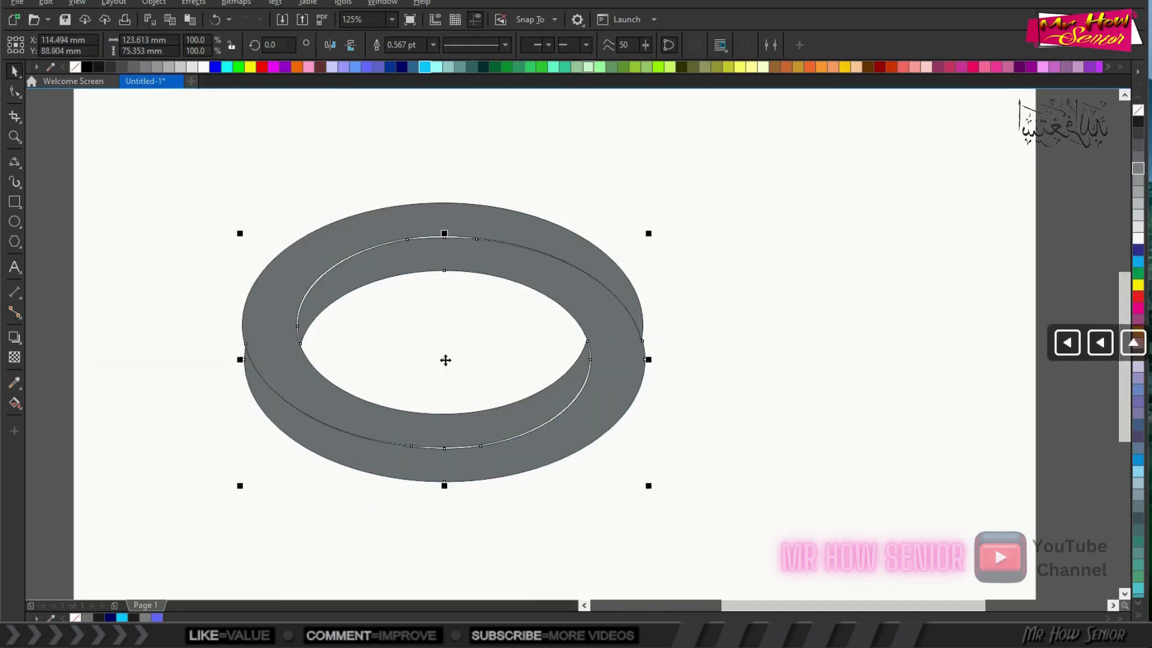
pyautogui.press('Left')
pyautogui.press('Left')
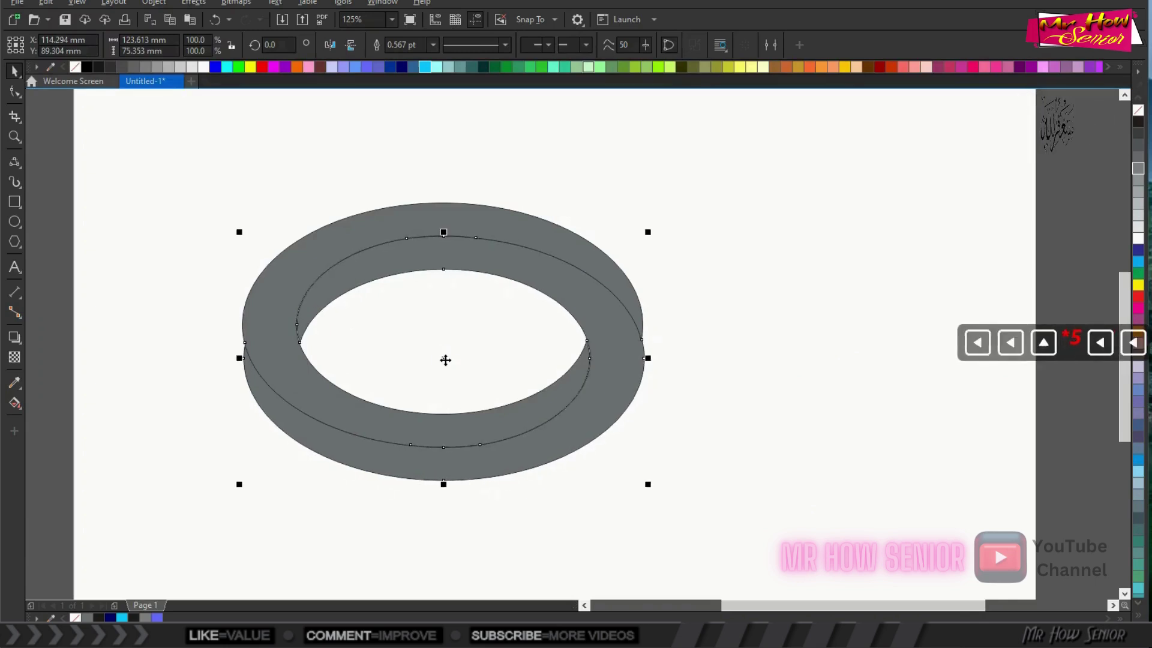
# Step: Fill the lower crescent with a linear gradient from dark blue at its inner upper part to cyan at its lower left
pyautogui.click(401, 66)
pyautogui.click(15, 402)
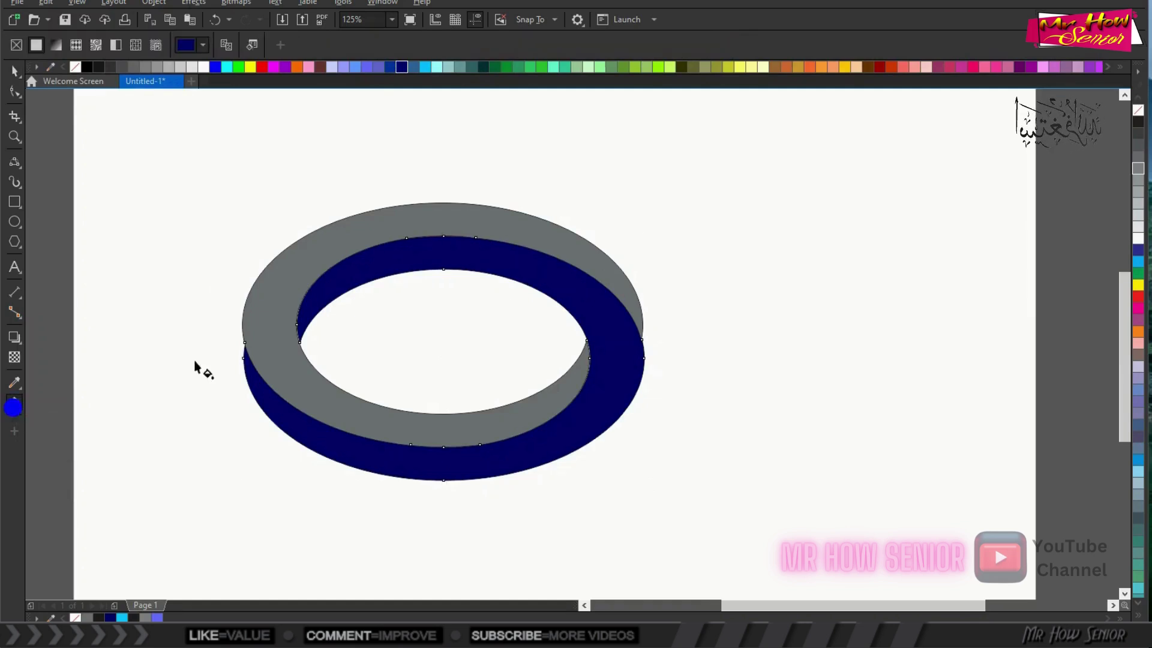
pyautogui.moveTo(350, 274); pyautogui.dragTo(307, 434)
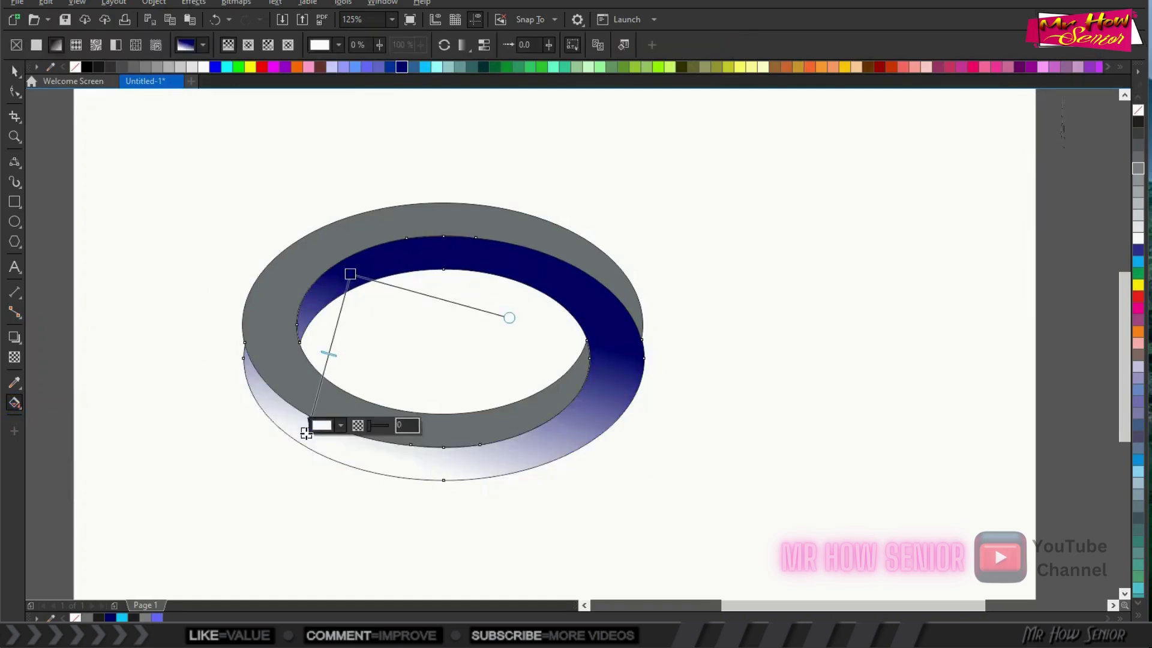
pyautogui.click(424, 67)
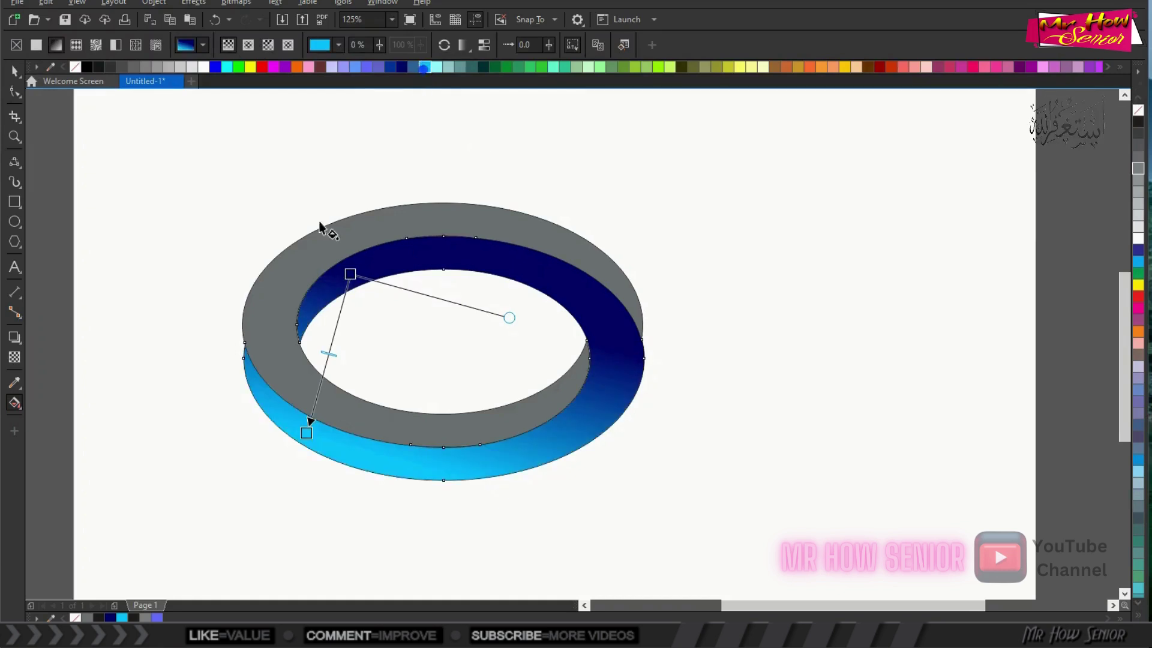
pyautogui.click(15, 72)
pyautogui.click(119, 145)
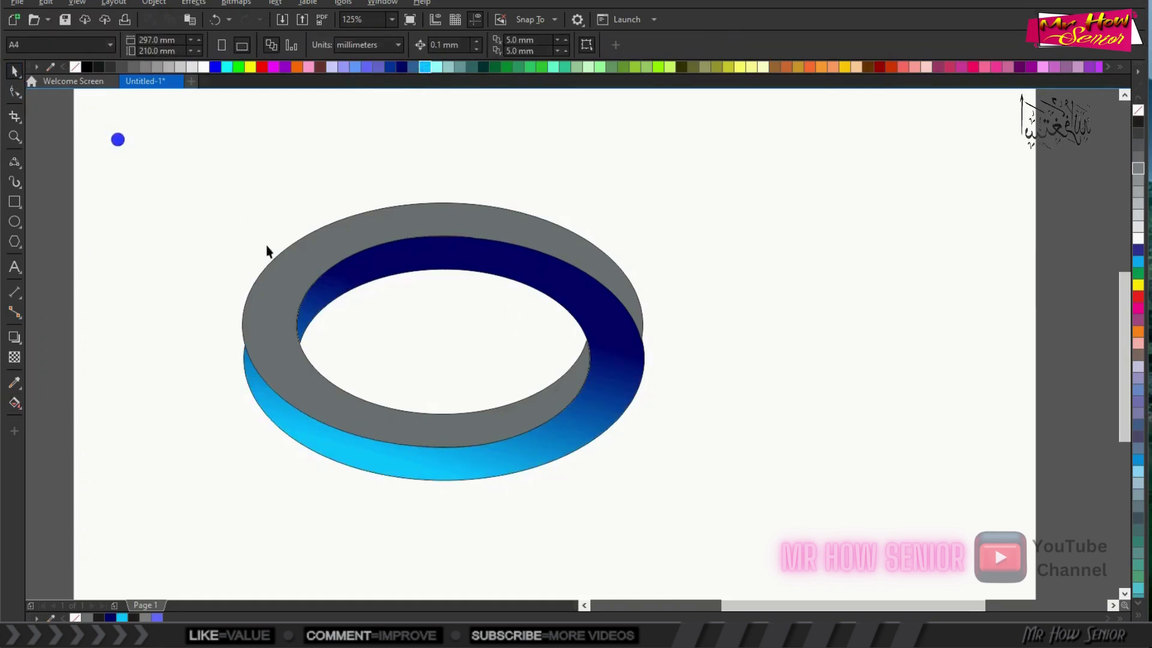
# Step: Fill the grey upper crescent with a linear gradient from cyan at its upper right to dark blue at its lower middle
pyautogui.click(287, 271)
pyautogui.click(14, 403)
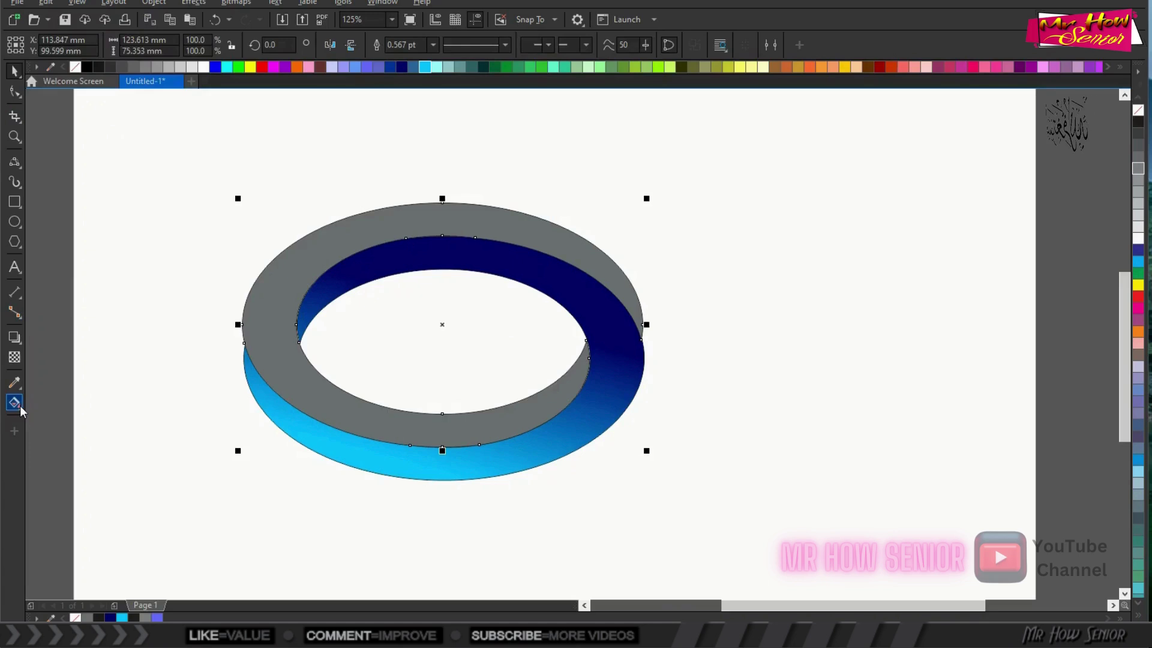
pyautogui.click(592, 251)
pyautogui.moveTo(592, 251); pyautogui.dragTo(450, 438)
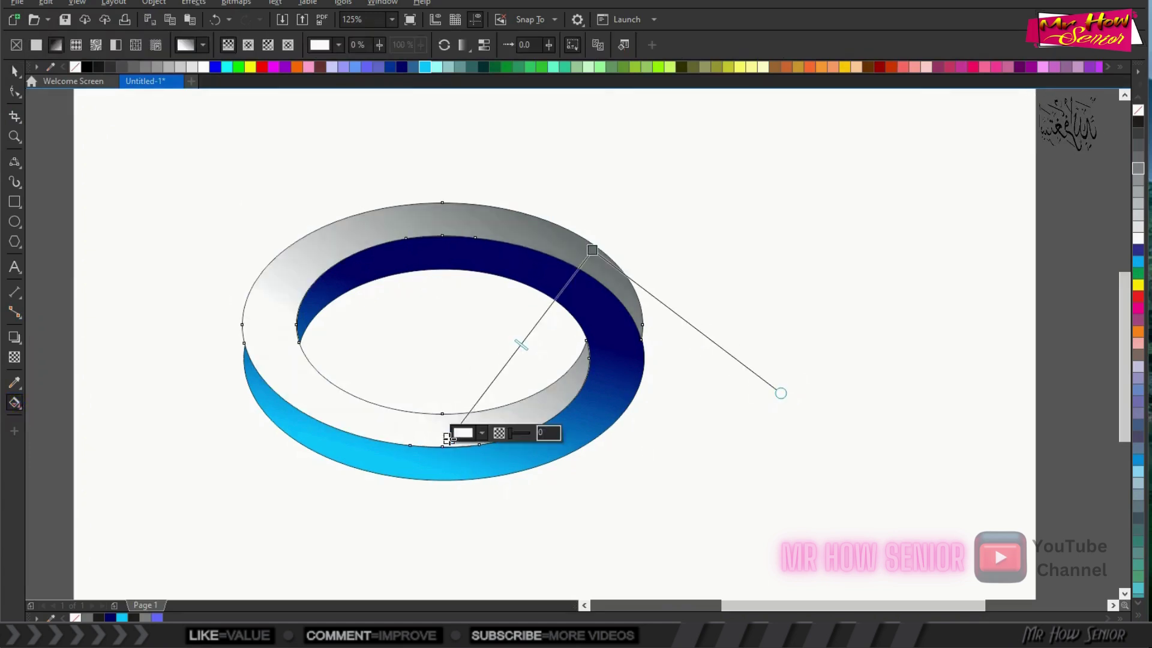
pyautogui.click(404, 68)
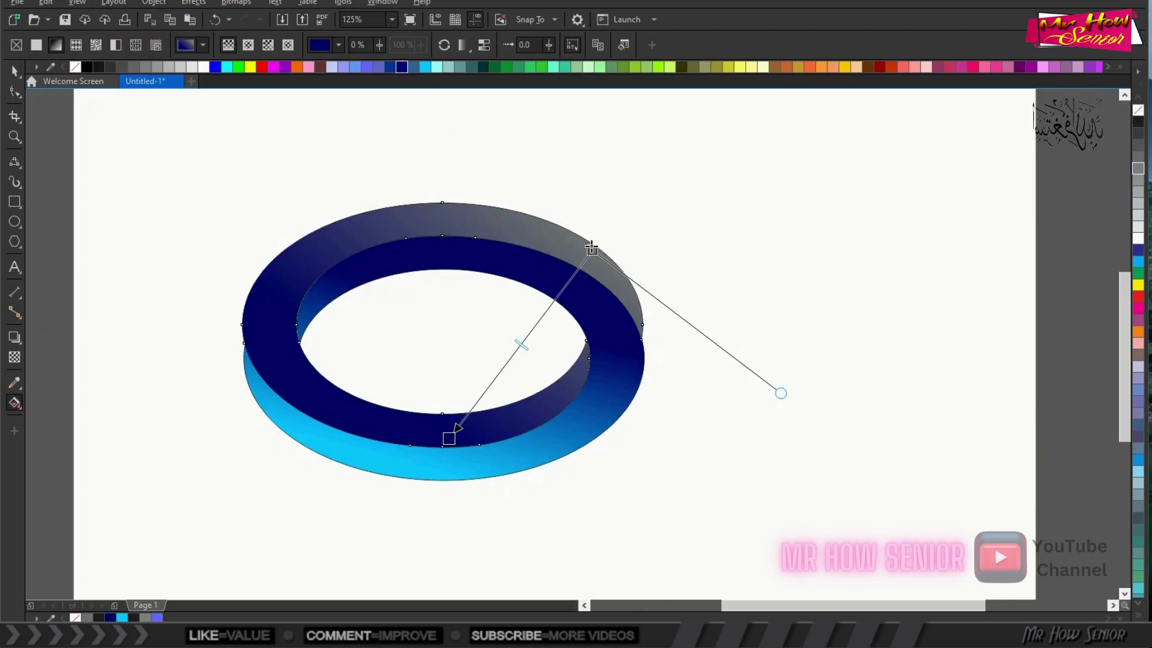
pyautogui.click(592, 249)
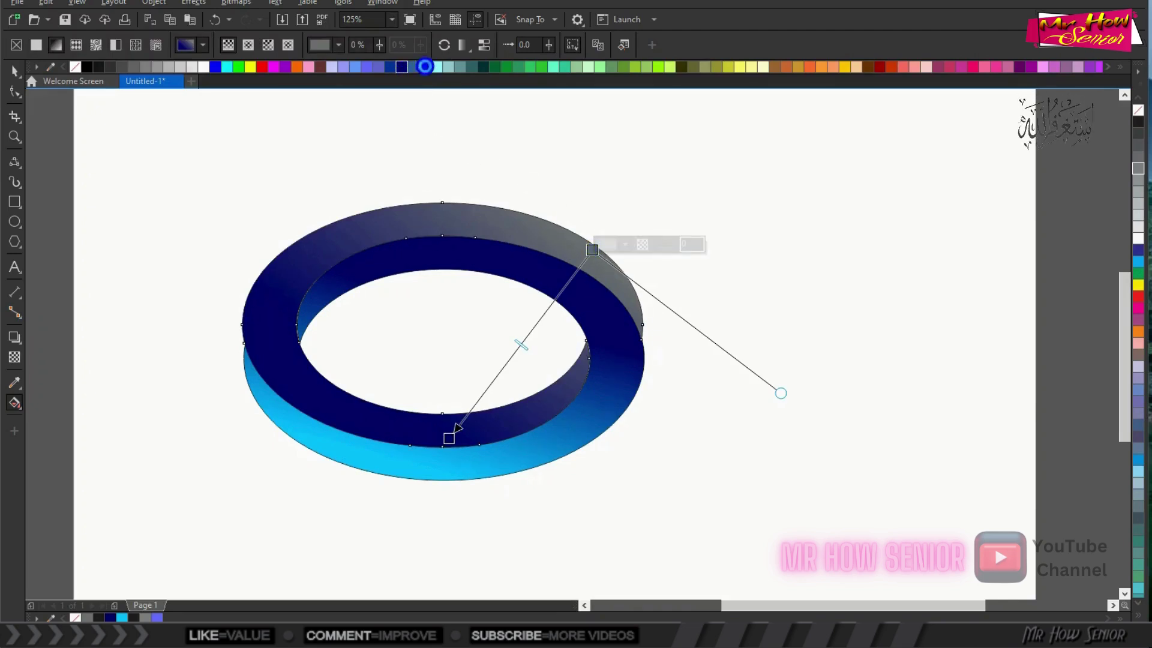
pyautogui.click(425, 67)
pyautogui.click(14, 71)
pyautogui.click(192, 146)
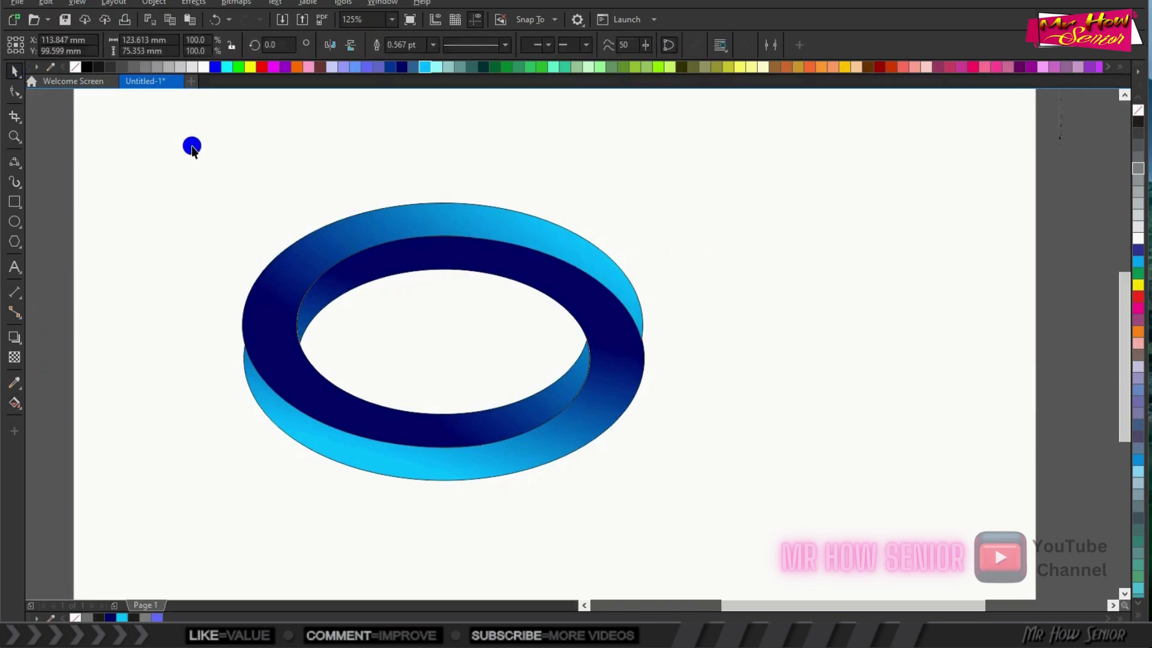
# Step: Nudge the upper crescent 0.1 mm right and move both crescents together right to about X 142.7 mm, Y 96.6 mm
pyautogui.click(264, 277)
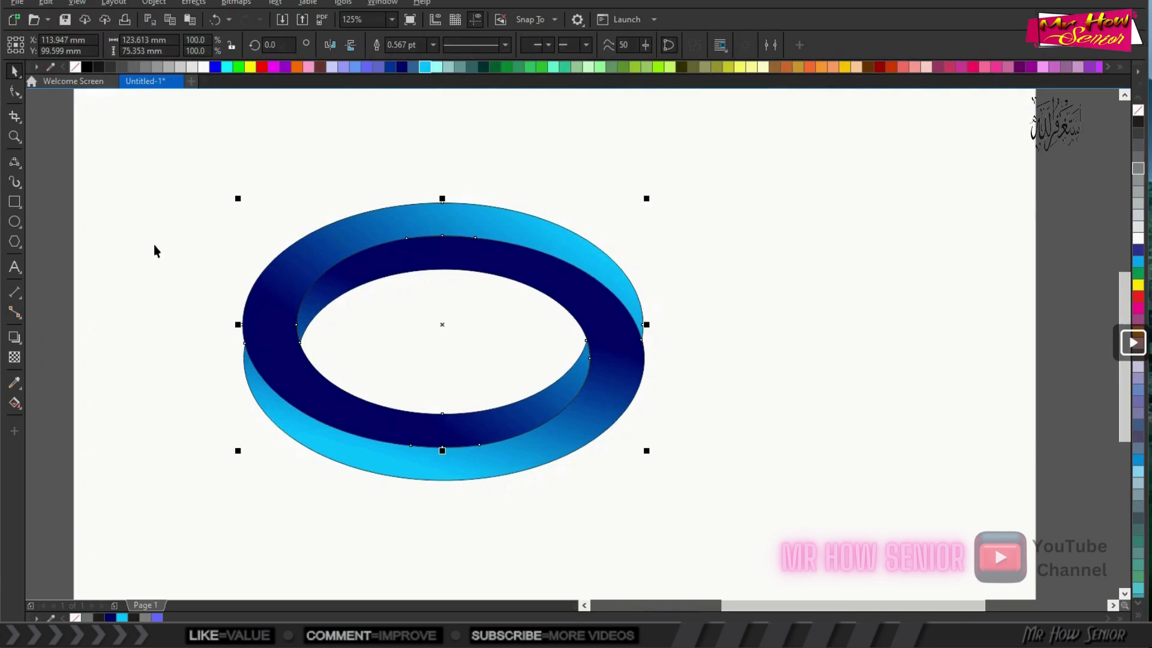
pyautogui.click(150, 205)
pyautogui.moveTo(149, 206); pyautogui.dragTo(674, 480)
pyautogui.moveTo(443, 339); pyautogui.dragTo(535, 331)
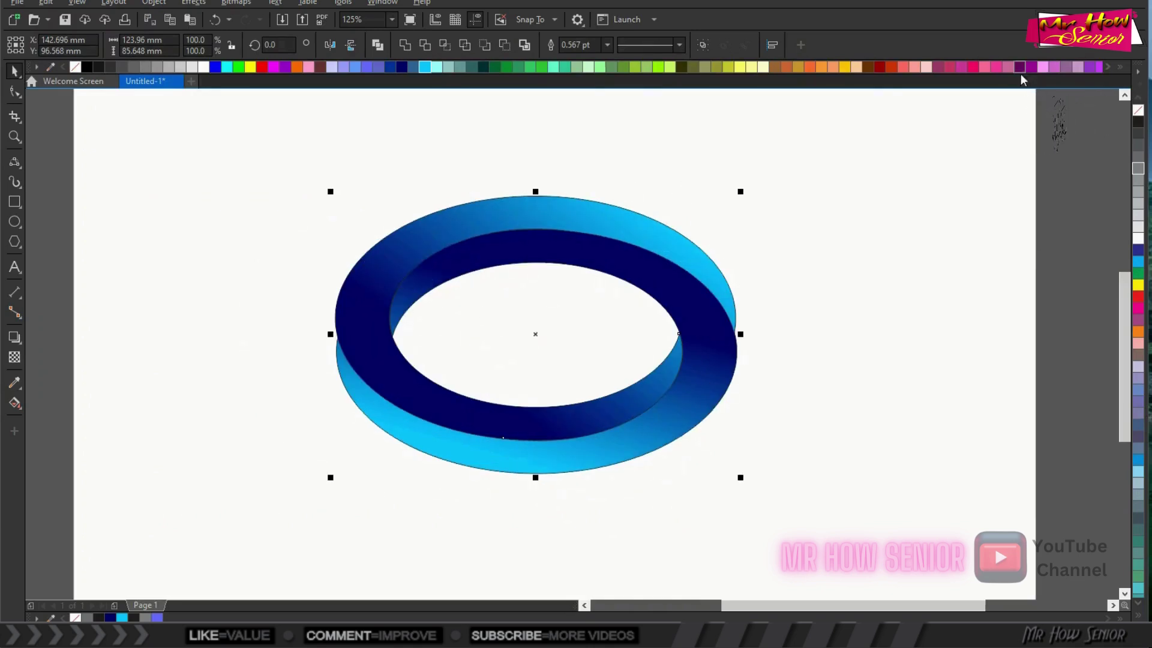
# Step: Remove the outlines from both crescents and nudge the upper crescent 0.2 mm right
pyautogui.rightClick(1137, 111)
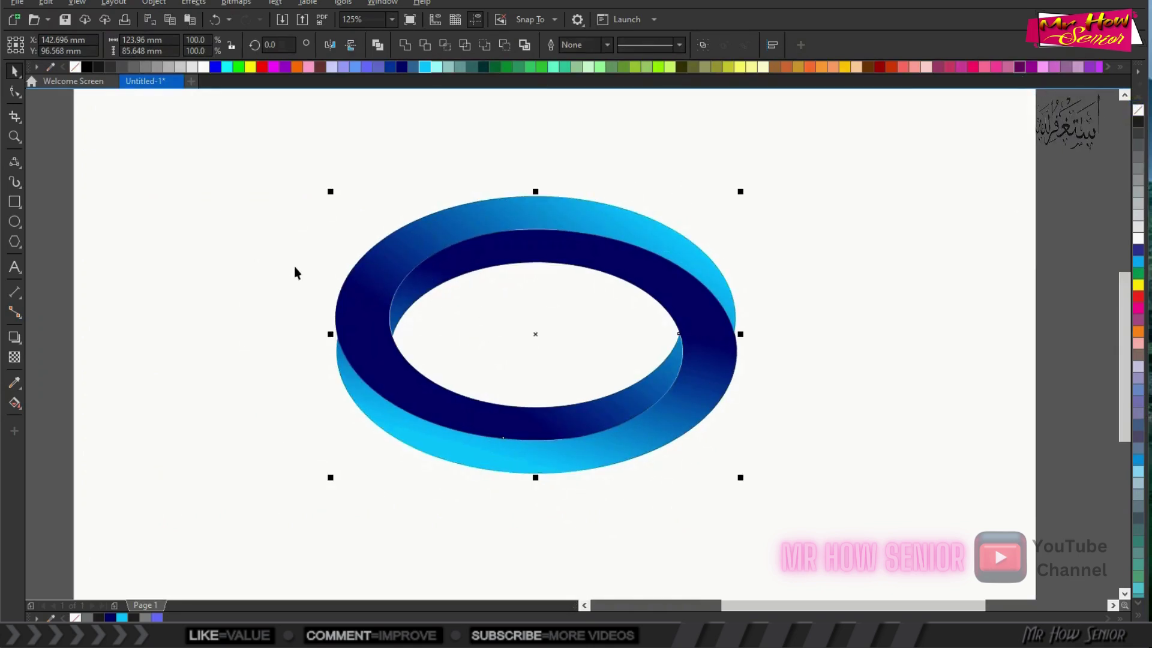
pyautogui.click(287, 290)
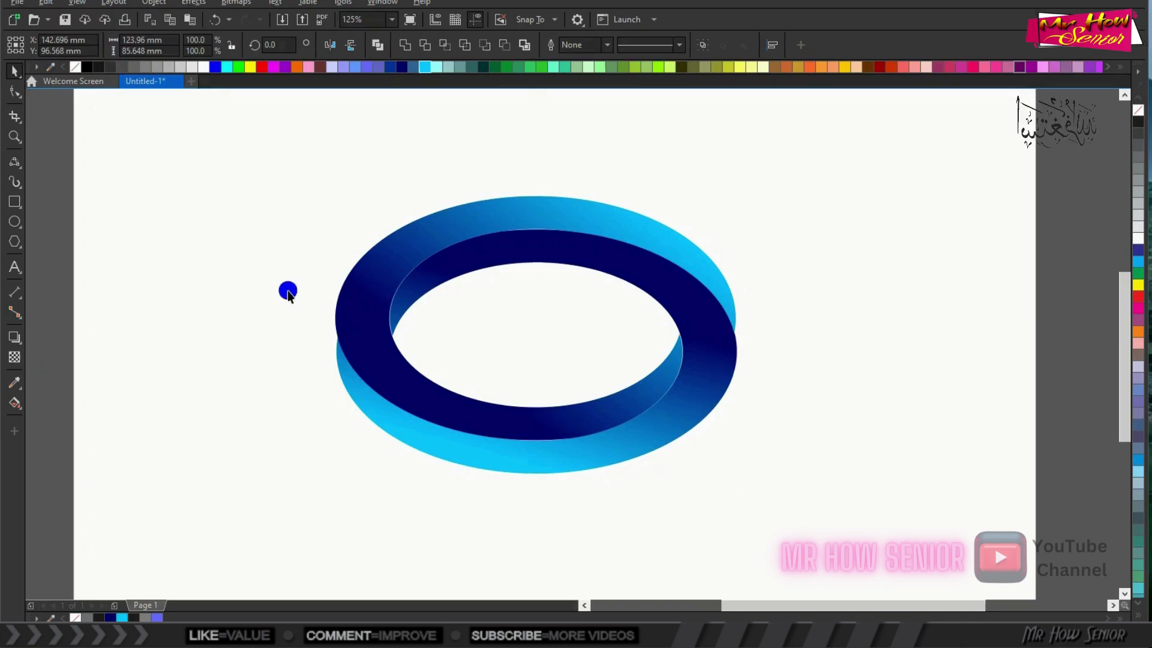
pyautogui.click(342, 304)
pyautogui.press('Right')
pyautogui.press('Right')
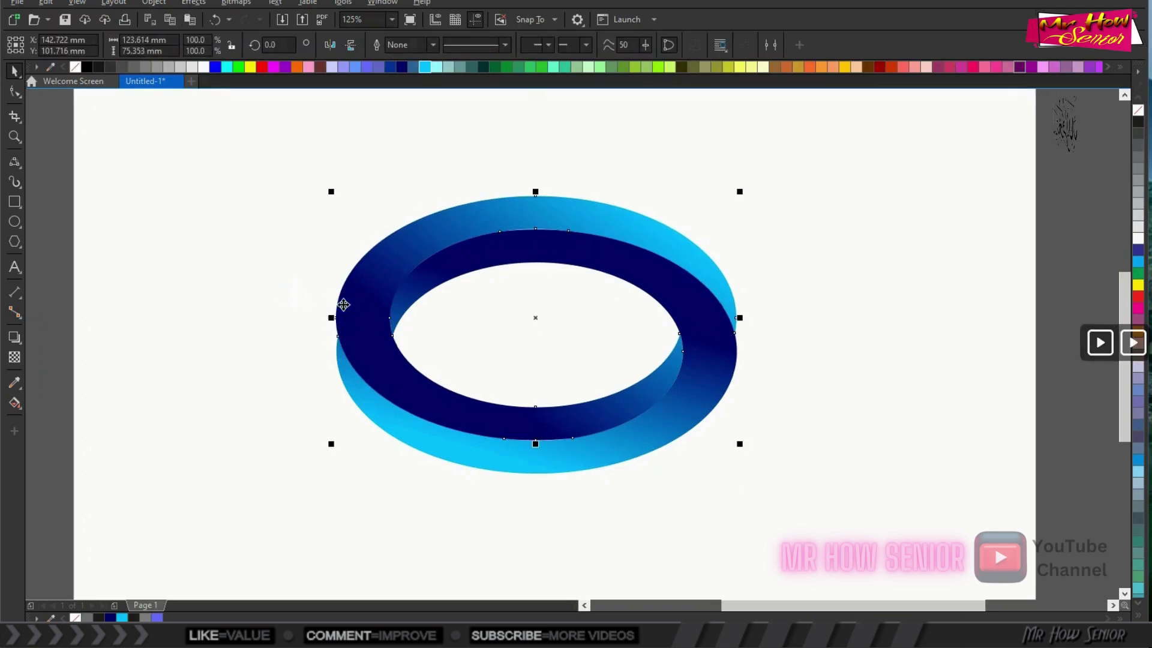
pyautogui.click(239, 280)
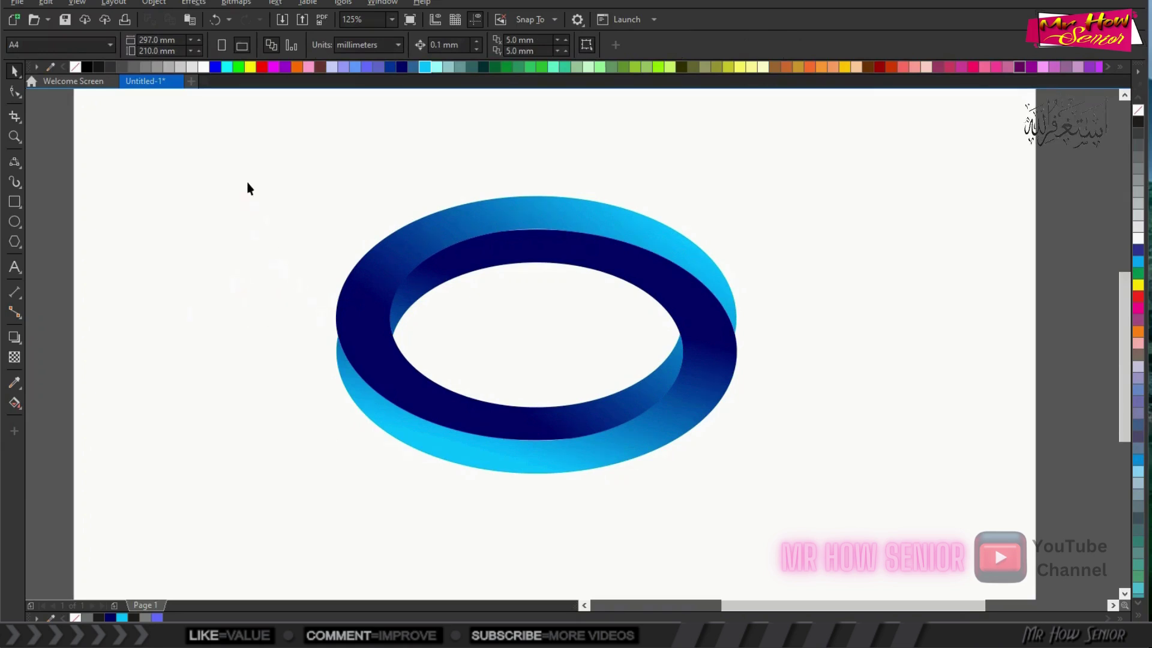
# Step: Add a drop shadow to both crescents, offset about 2.8 mm right and 4.3 mm down, with opacity 77
pyautogui.moveTo(243, 177); pyautogui.dragTo(786, 516)
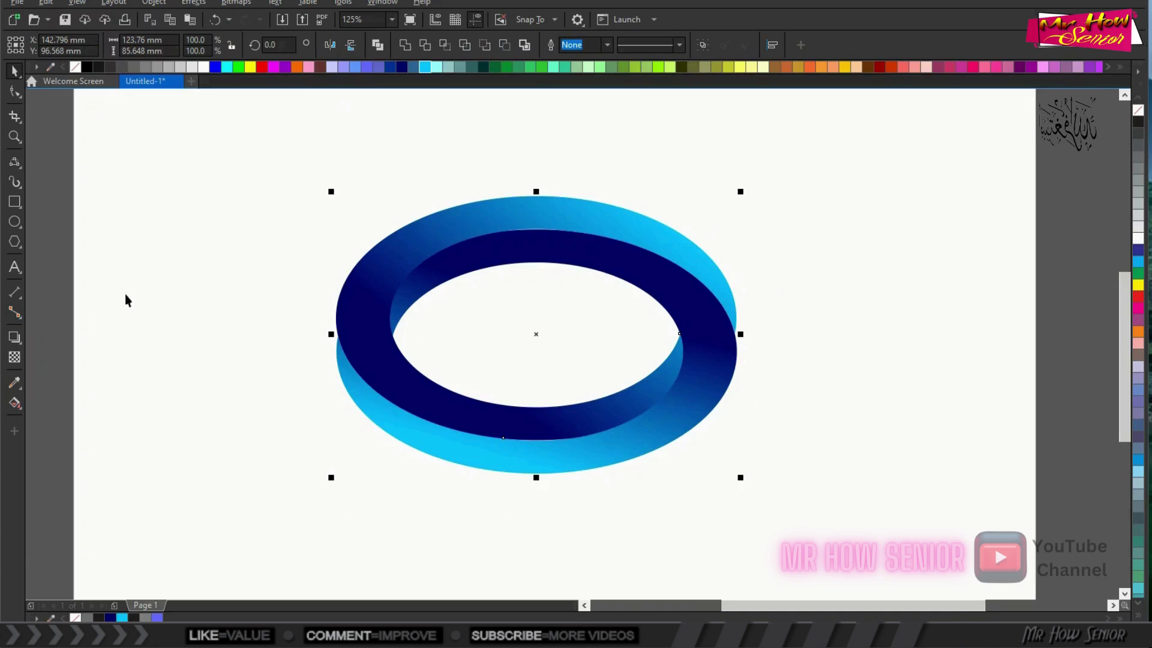
pyautogui.click(14, 337)
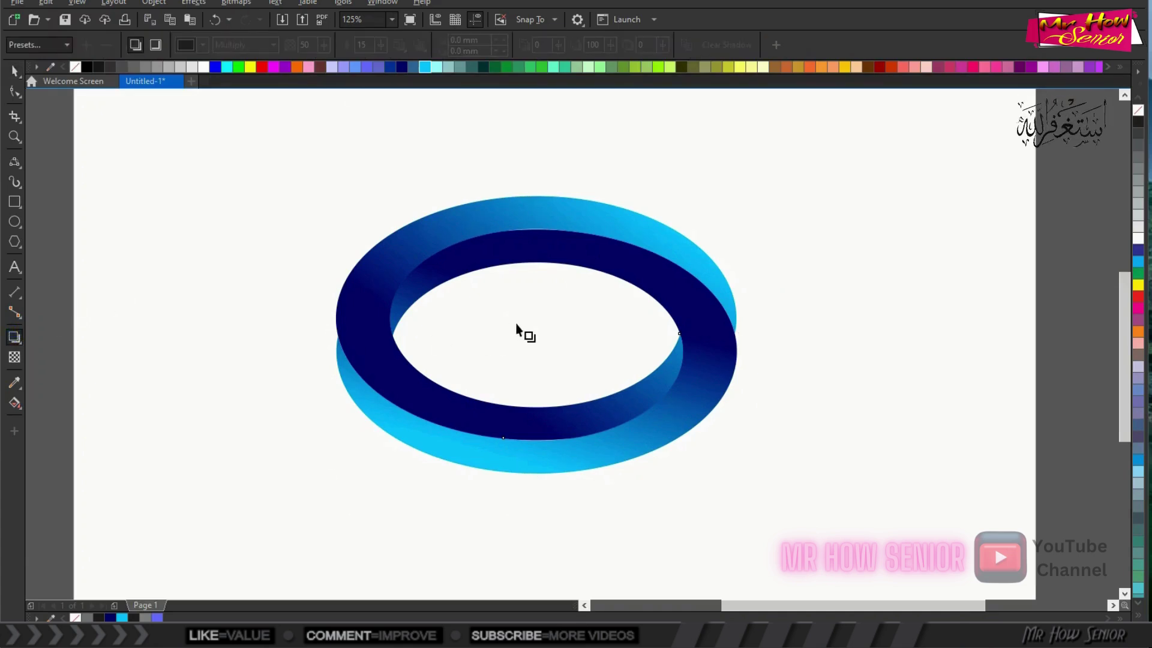
pyautogui.moveTo(536, 335); pyautogui.dragTo(629, 485)
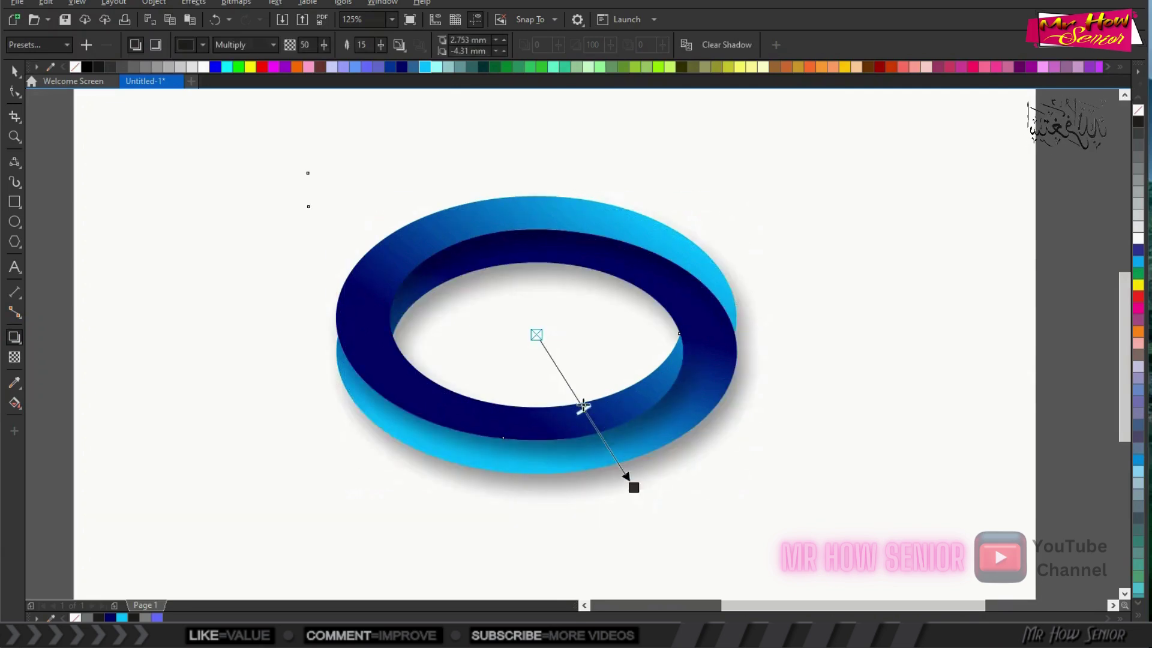
pyautogui.moveTo(586, 406); pyautogui.dragTo(609, 450)
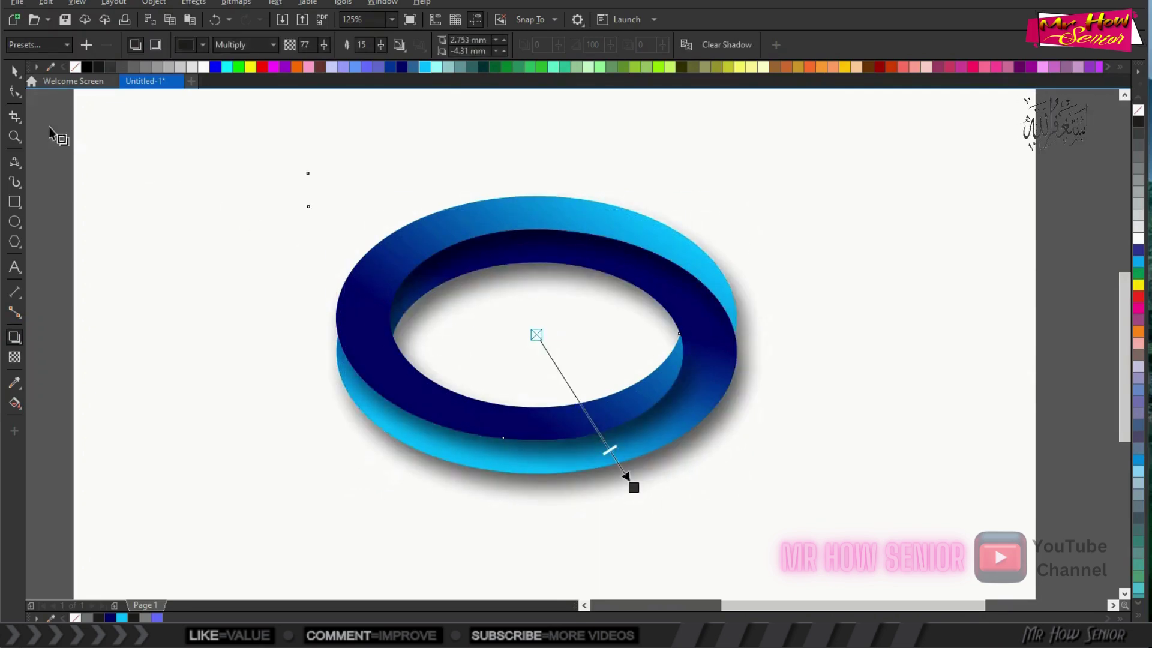
pyautogui.click(15, 71)
pyautogui.click(185, 142)
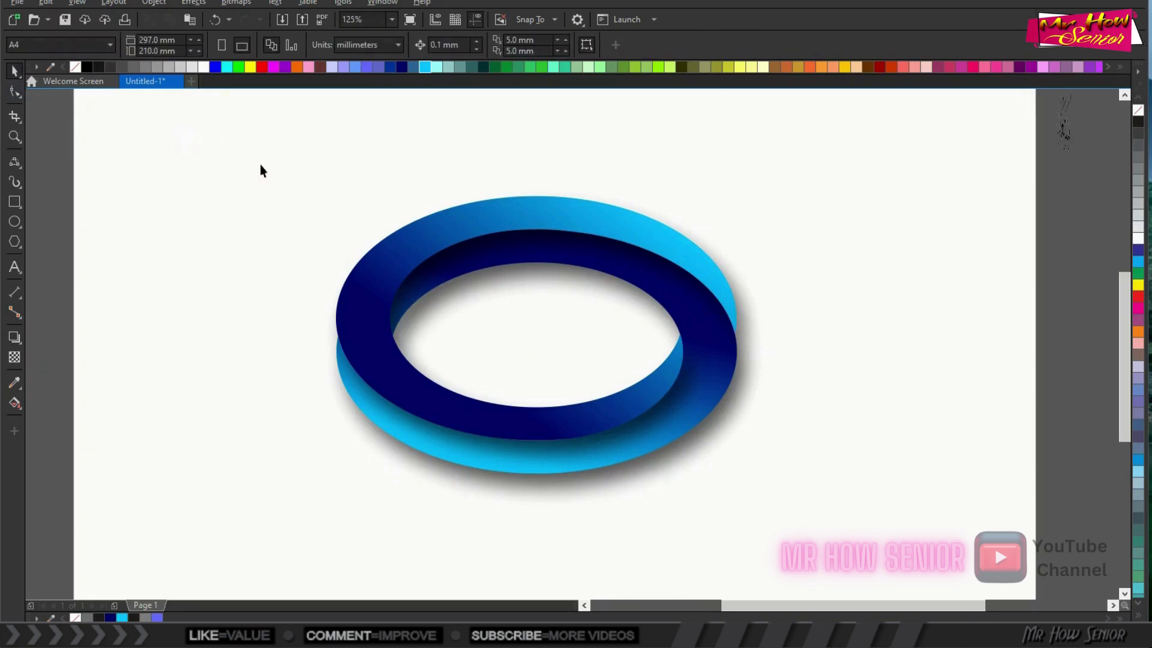
# Step: Scale the ring and its shadow down proportionally to about 104 mm overall width and place it in the upper middle of the page
pyautogui.moveTo(252, 170); pyautogui.dragTo(849, 550)
pyautogui.moveTo(787, 529); pyautogui.dragTo(649, 427)
pyautogui.moveTo(470, 302); pyautogui.dragTo(512, 292)
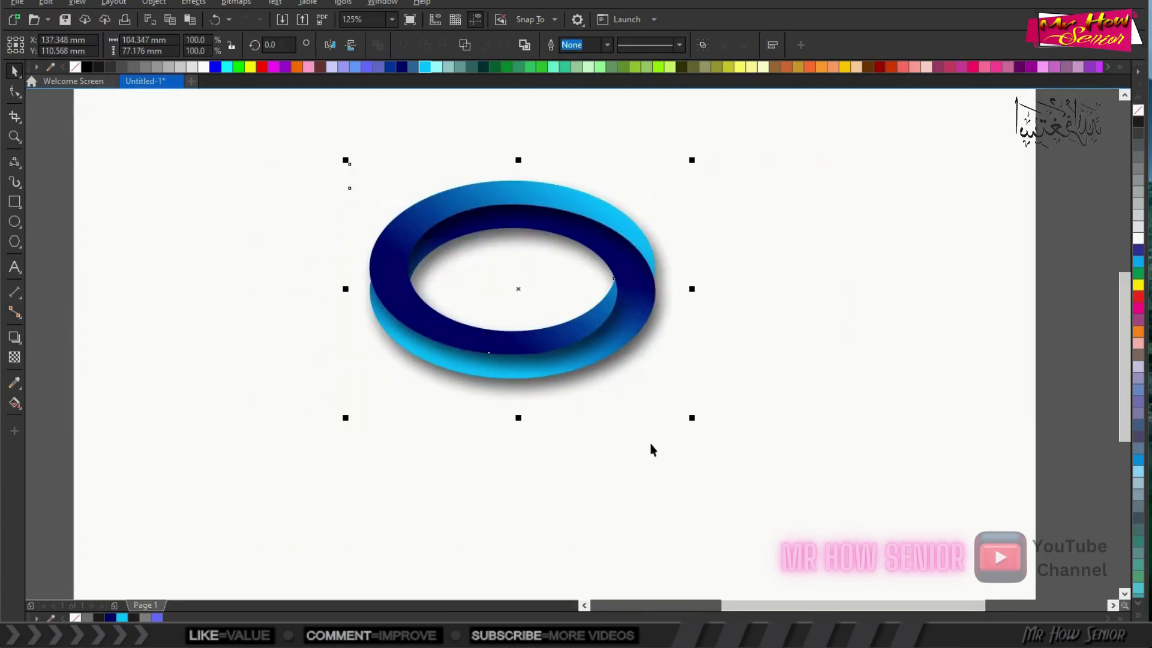
pyautogui.click(632, 442)
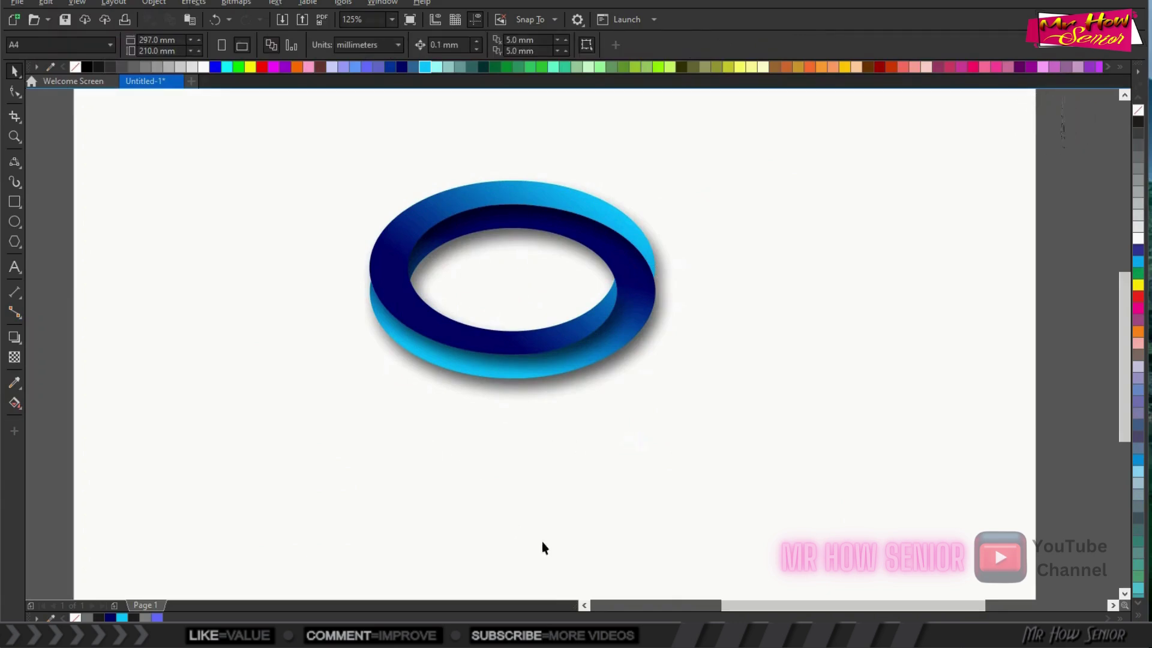
# Step: Add the text "COMPANY NAME HERE" below the ring
pyautogui.click(14, 268)
pyautogui.click(372, 440)
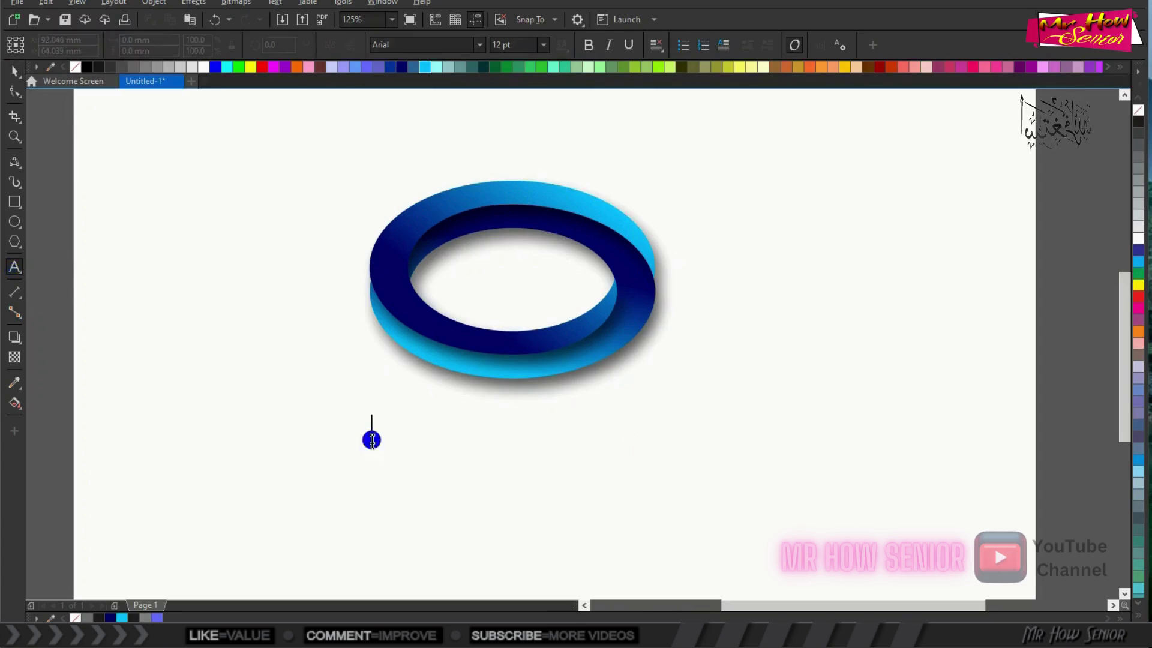
pyautogui.write('C')
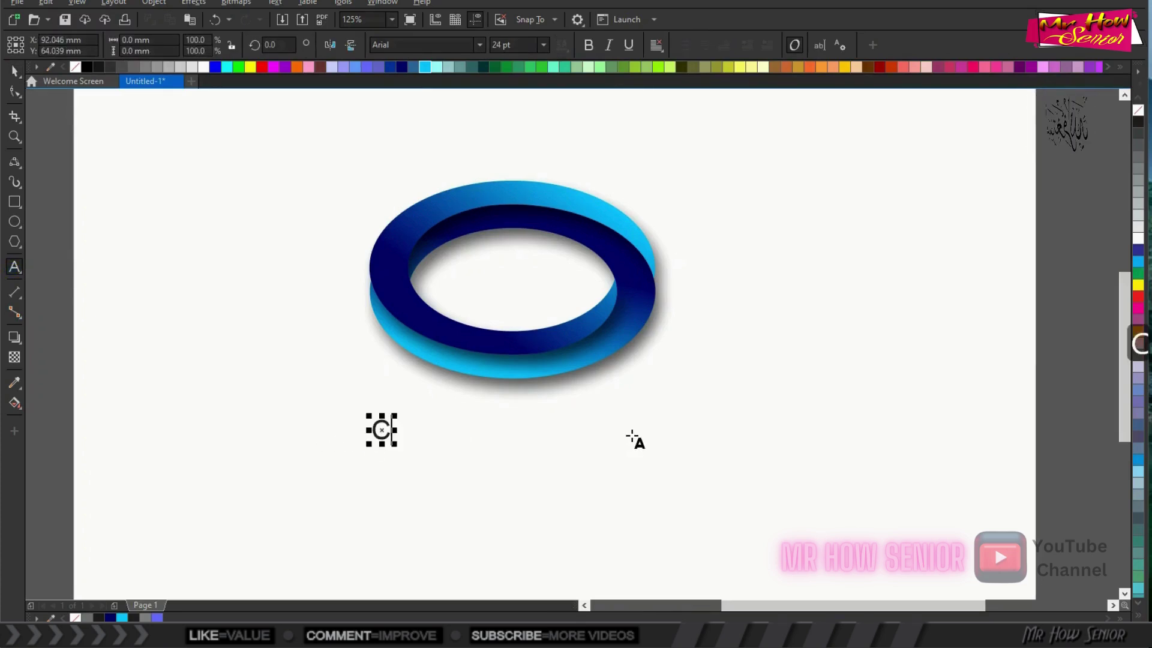
pyautogui.write('O')
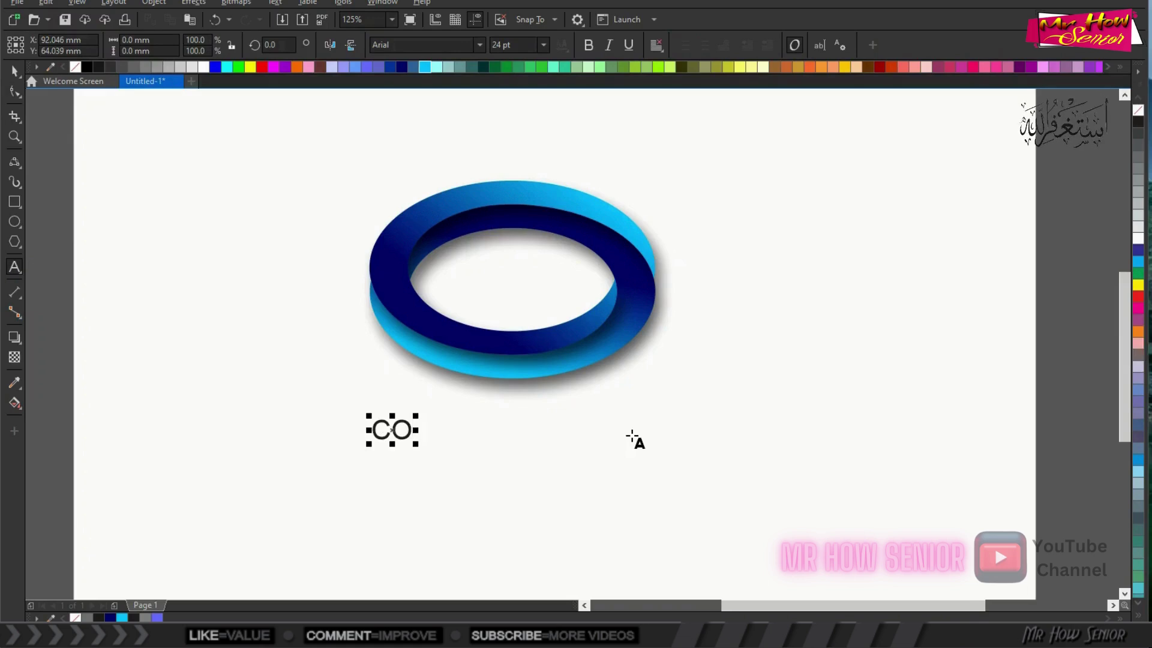
pyautogui.write('MPANY')
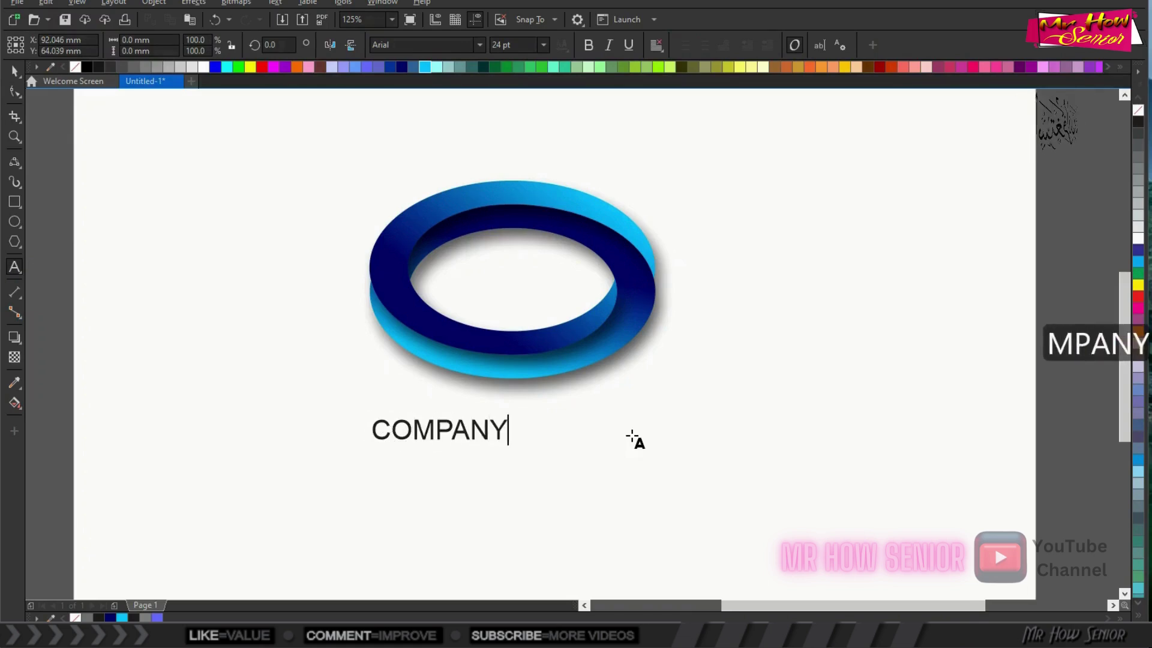
pyautogui.write(' NAME HERE')
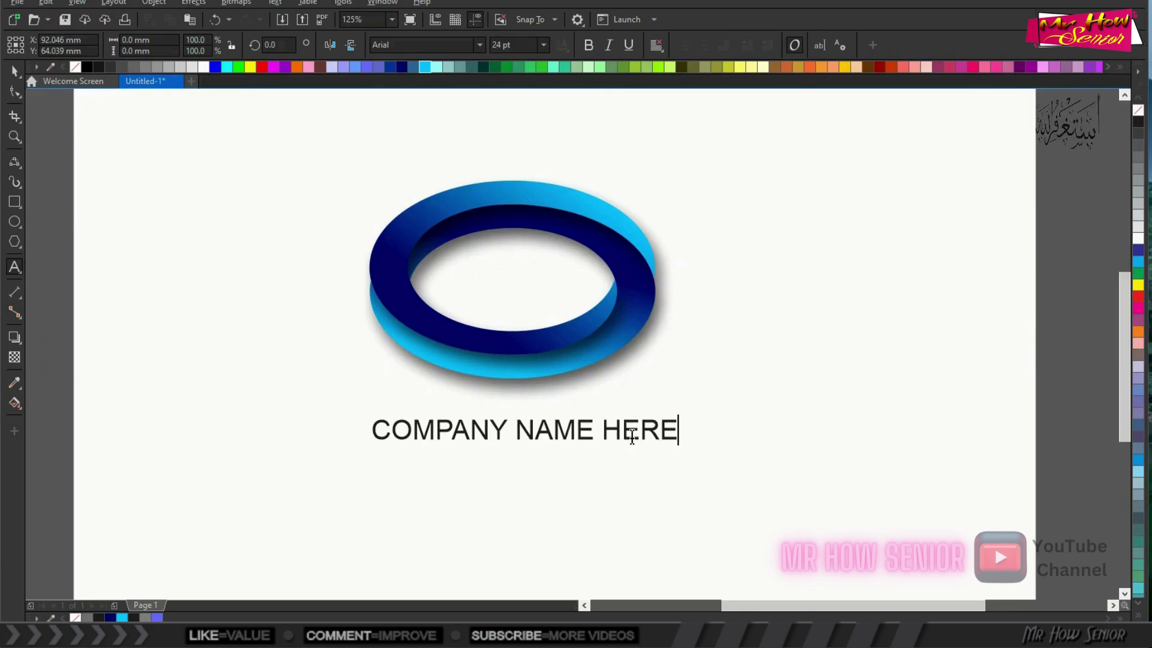
pyautogui.press('Escape')
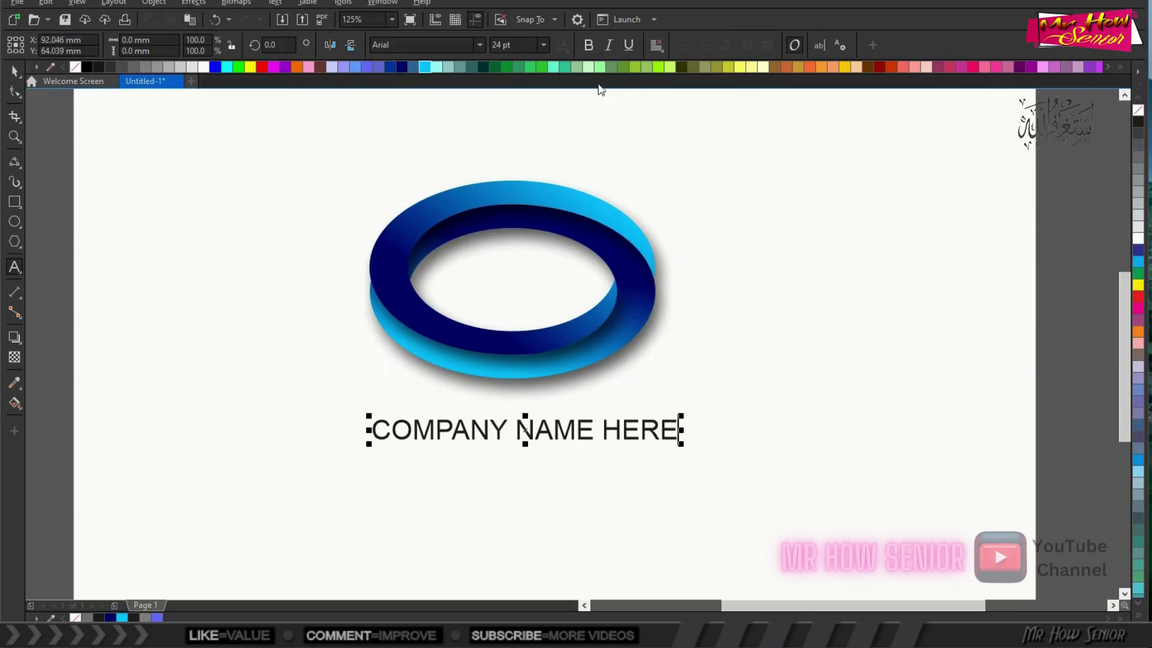
# Step: Underline the company name text and enlarge it proportionally to about 28.8 pt
pyautogui.click(14, 71)
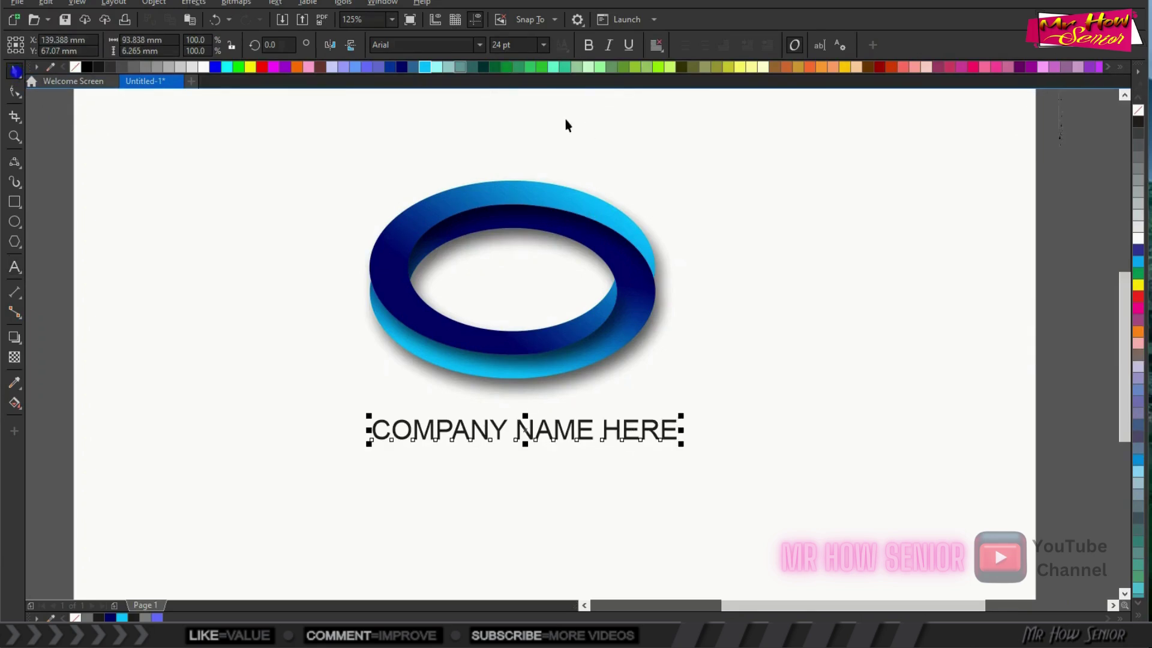
pyautogui.click(629, 44)
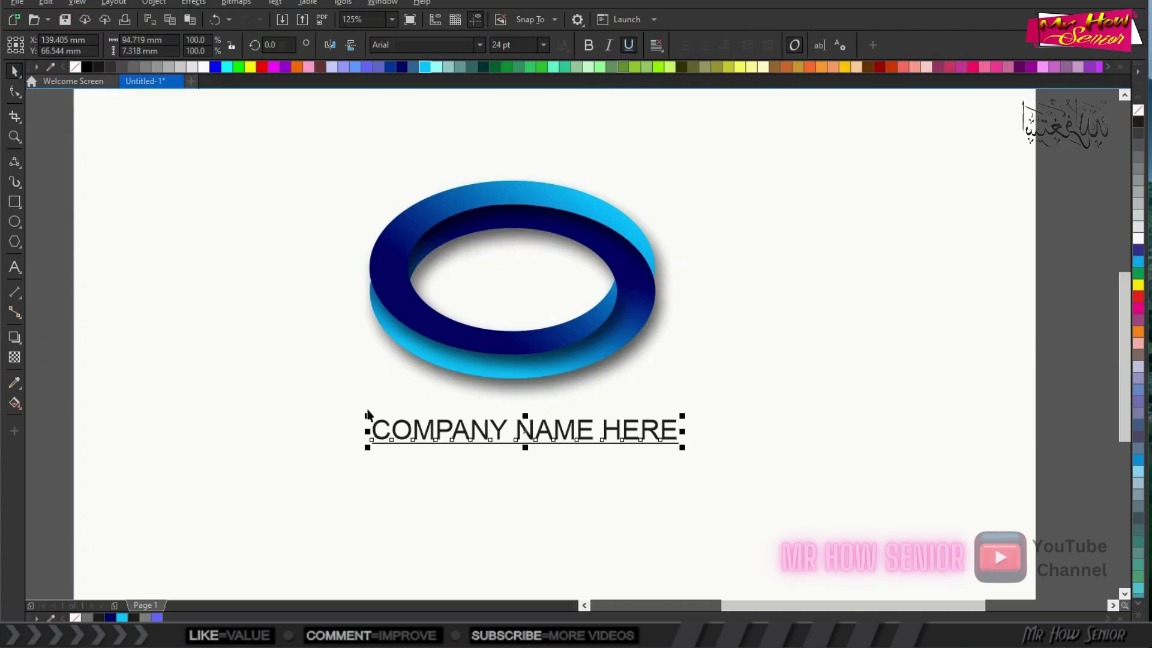
pyautogui.moveTo(367, 412); pyautogui.dragTo(305, 410)
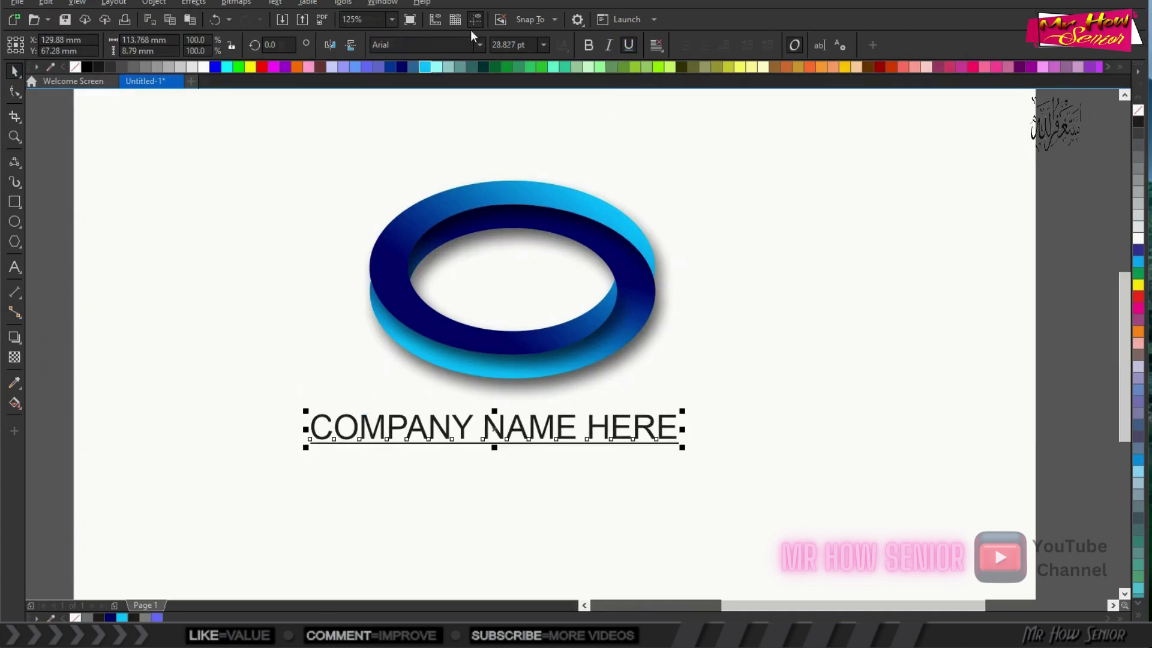
# Step: Change the company name's font to Backslash and stretch the text vertically to about 14.3 mm high
pyautogui.click(480, 45)
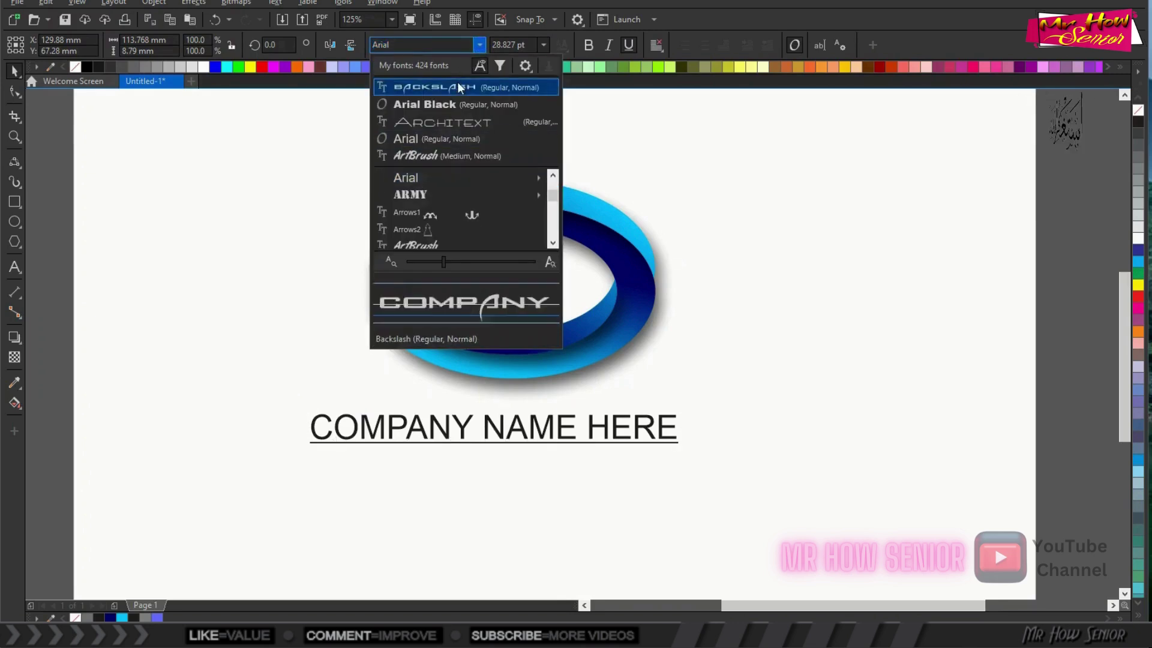
pyautogui.click(459, 88)
pyautogui.moveTo(497, 415); pyautogui.dragTo(497, 396)
pyautogui.click(536, 476)
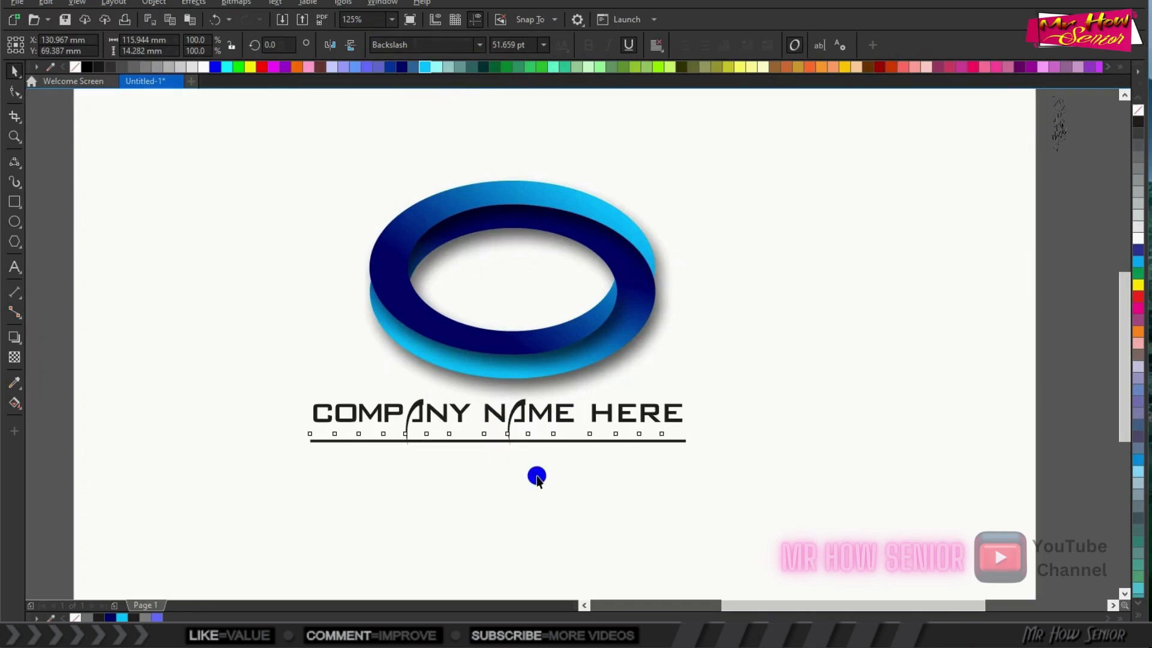
# Step: Move the company name slightly right and down so it sits centred below the ring
pyautogui.click(496, 413)
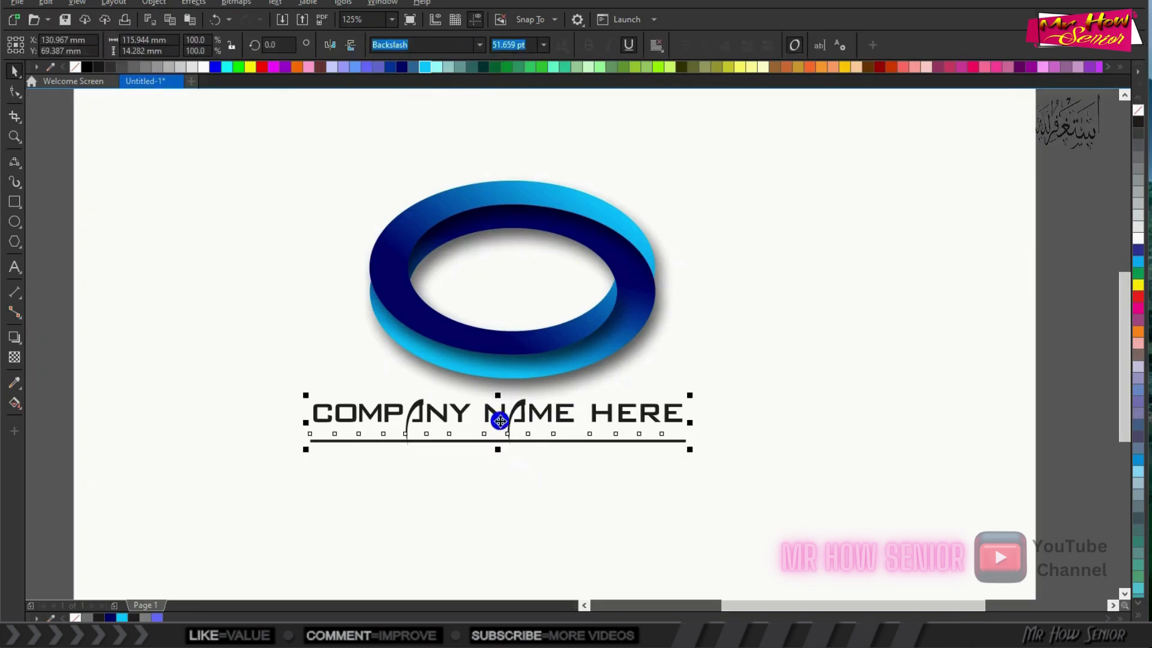
pyautogui.doubleClick(490, 418)
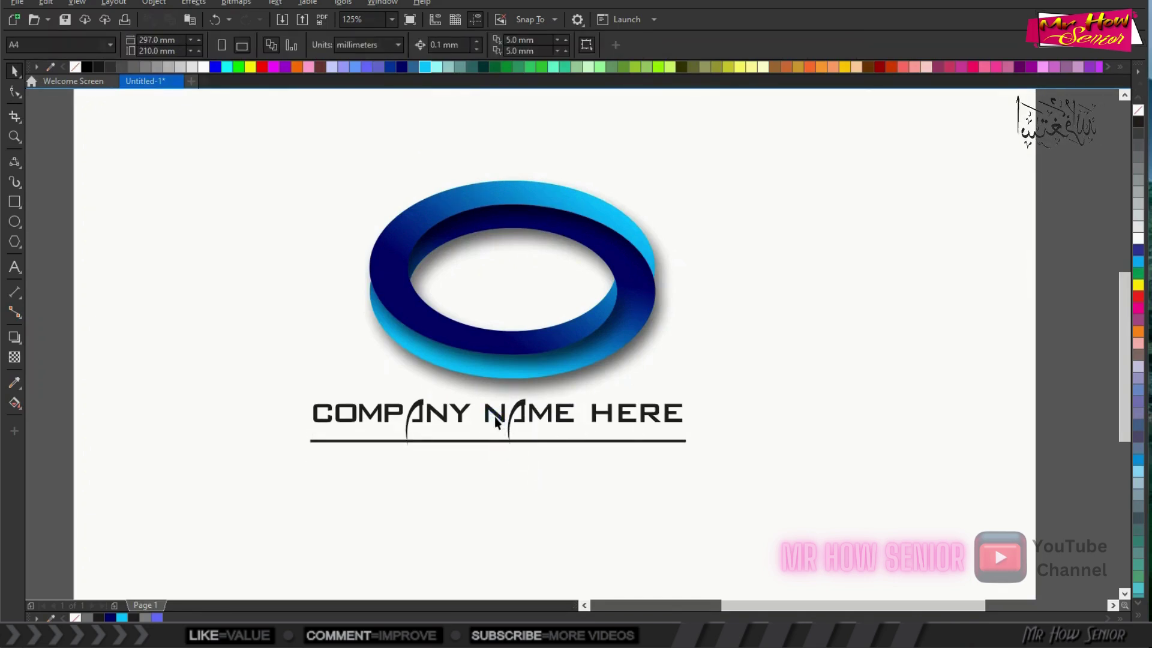
pyautogui.moveTo(496, 416); pyautogui.dragTo(517, 432)
pyautogui.click(235, 422)
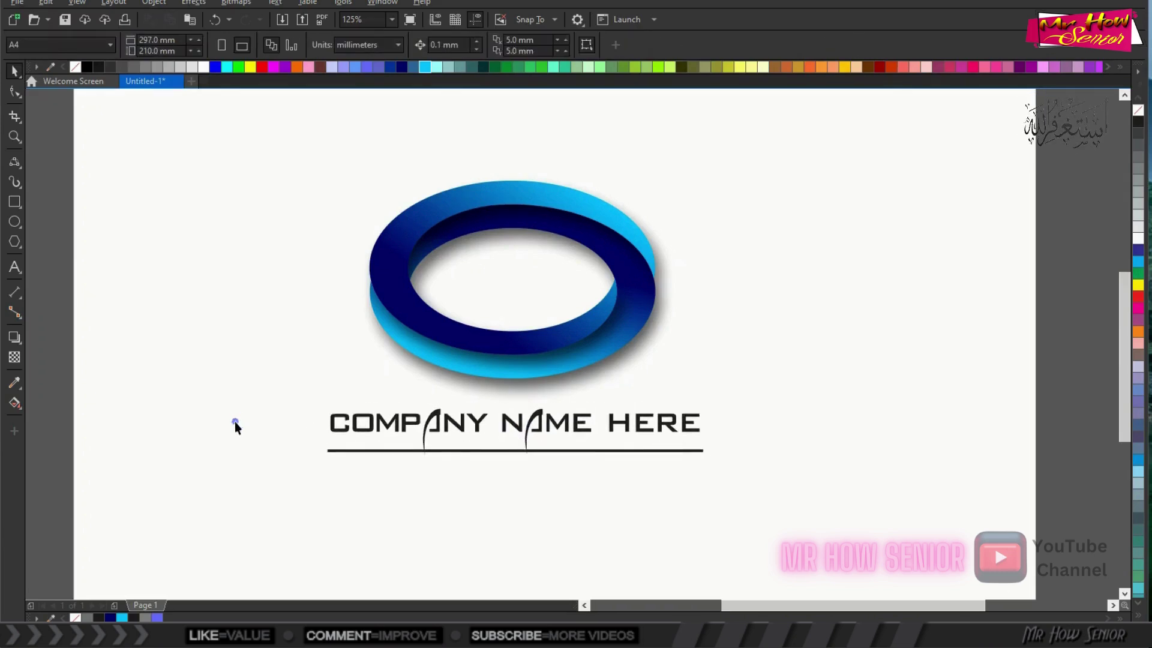